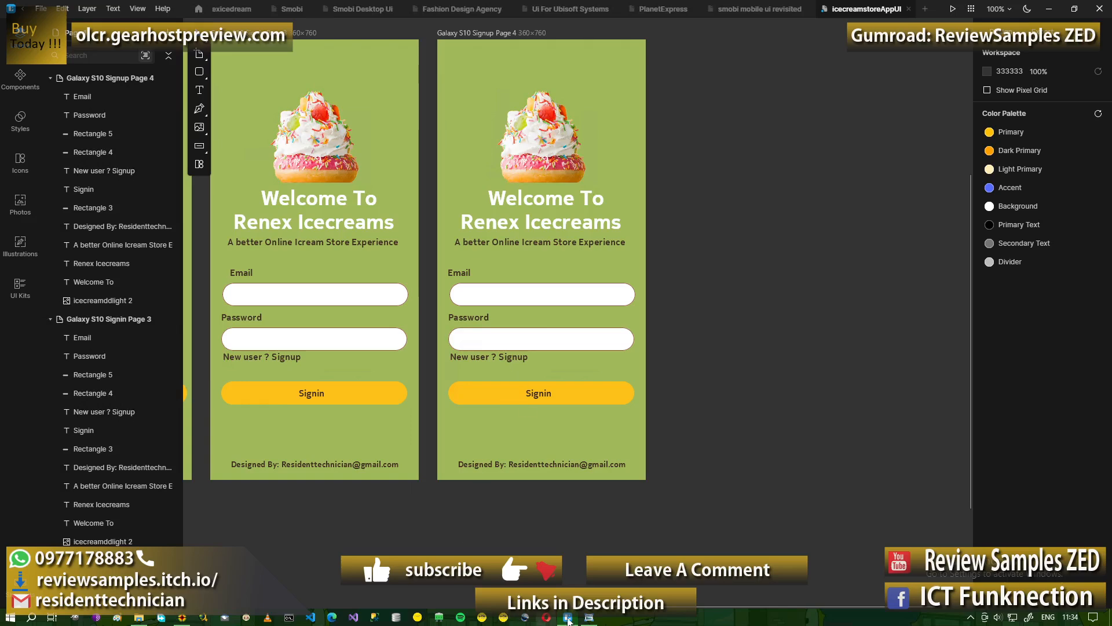
# Check the reference signup image, and nudge the "New user ? Signup" text slightly down on Signup Page 4.
pyautogui.click(589, 617)
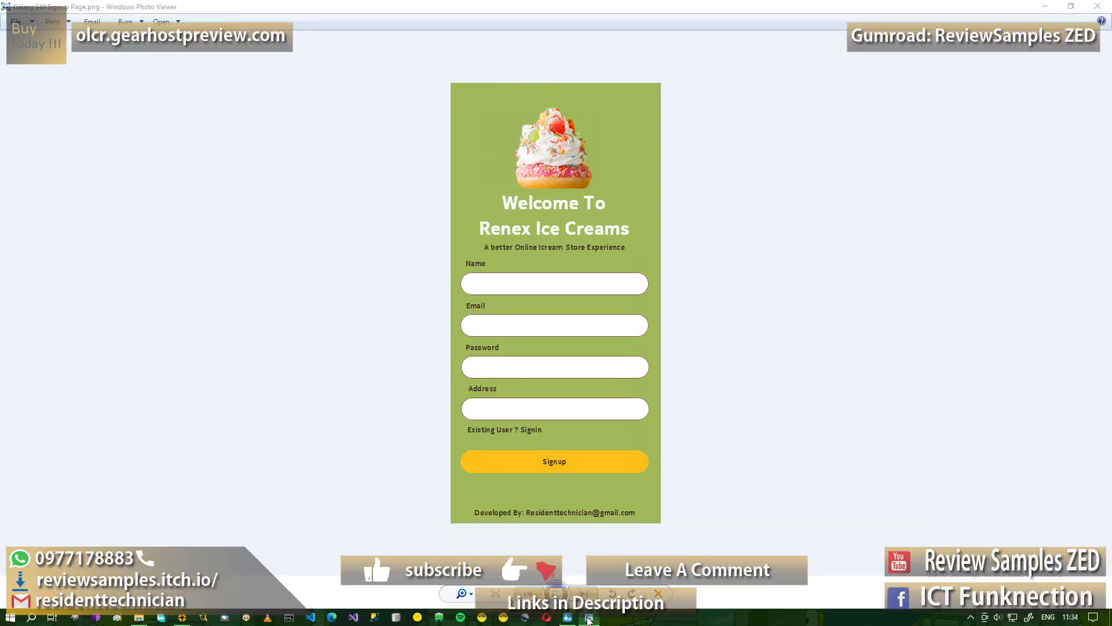
pyautogui.click(589, 618)
pyautogui.click(494, 358)
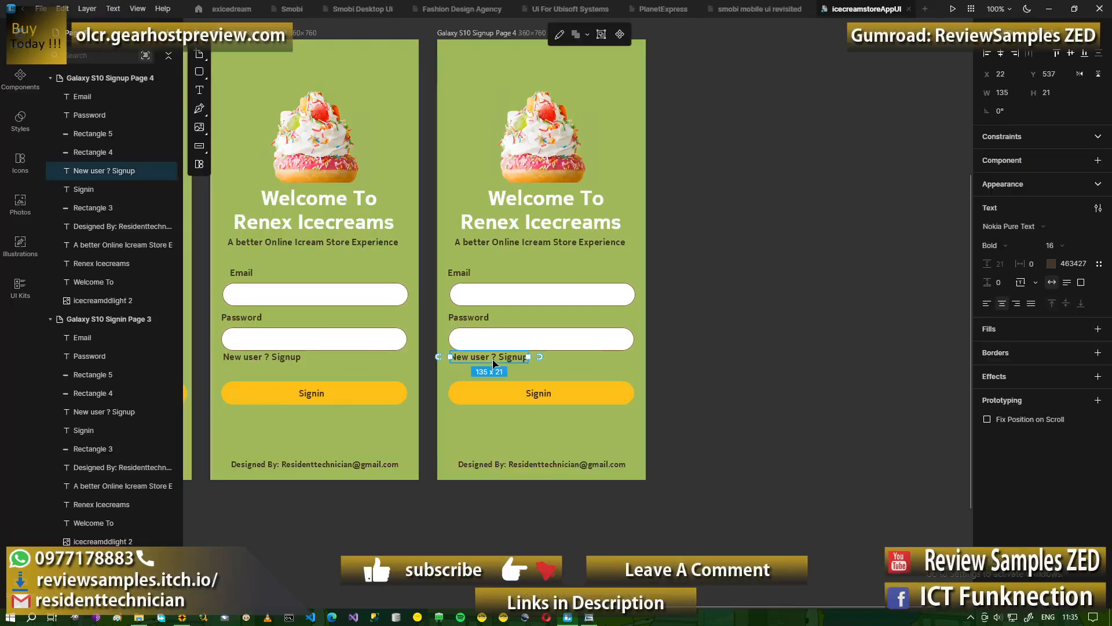
pyautogui.press('Down')
pyautogui.press('Down')
pyautogui.press('Down')
pyautogui.press('Down')
pyautogui.press('Down')
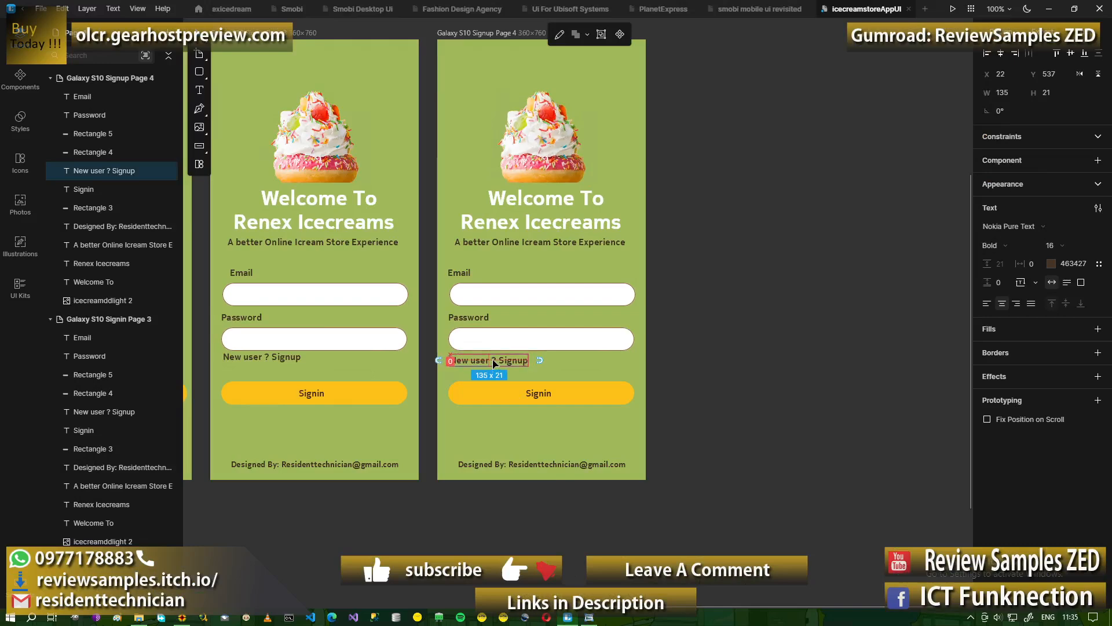
# Nudge the "New user ? Signup" text on Signin Page 3 down to Y 544.
pyautogui.click(258, 363)
pyautogui.press('Down')
pyautogui.press('Down')
pyautogui.press('Down')
pyautogui.press('Down')
pyautogui.press('Down')
pyautogui.press('Down')
pyautogui.press('Down')
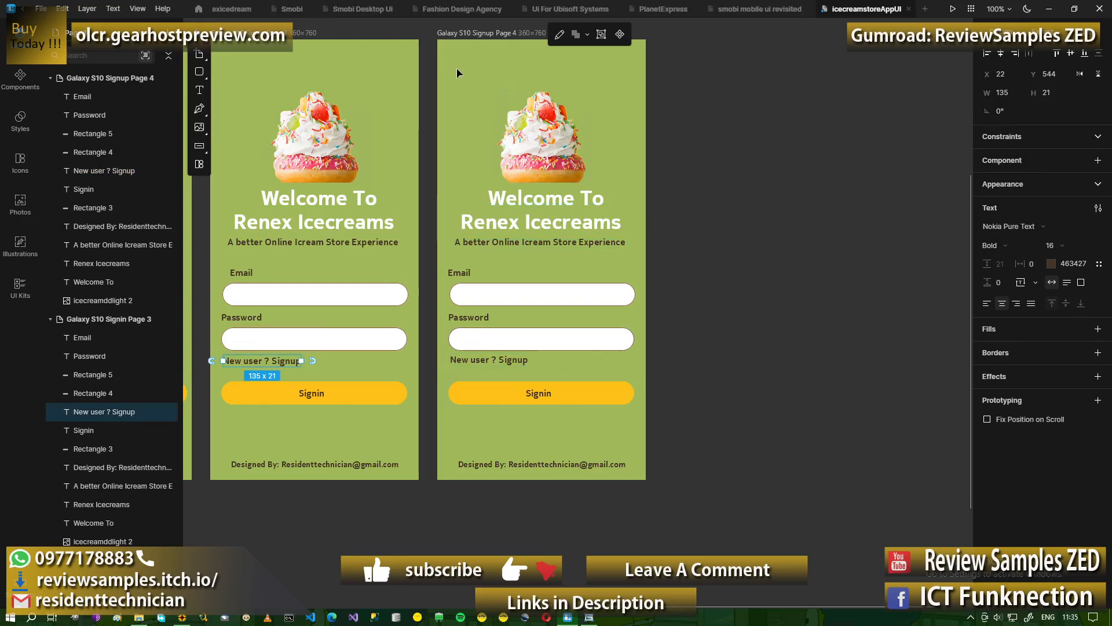
# Move the ice cream image, both heading lines and the tagline up near the top edge of Signup Page 4, following the reference image.
pyautogui.moveTo(455, 70); pyautogui.dragTo(625, 258)
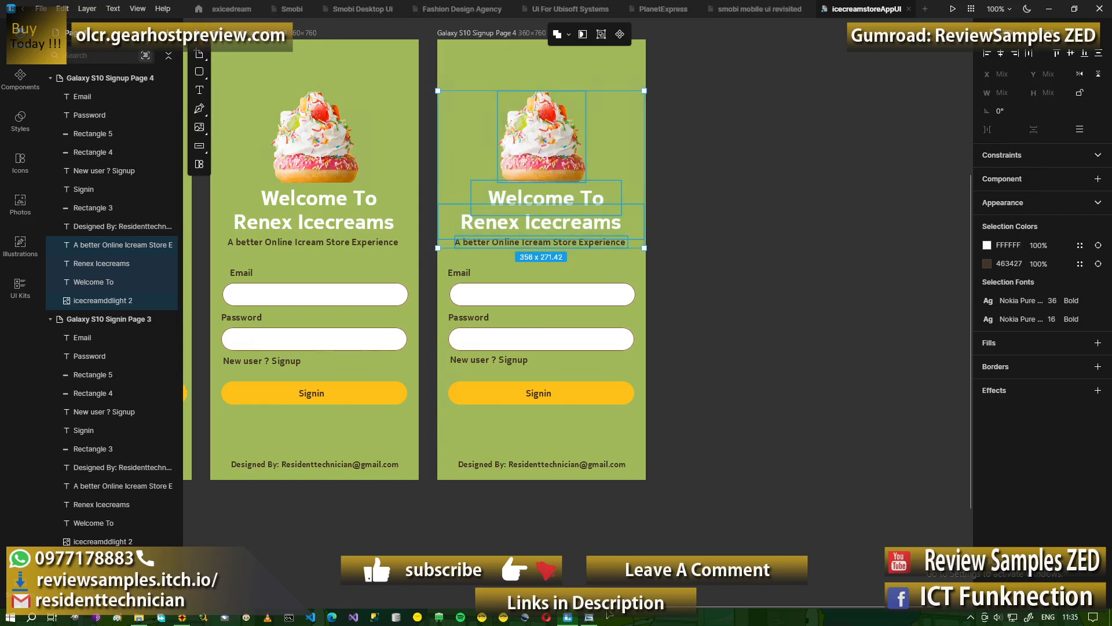
pyautogui.click(589, 617)
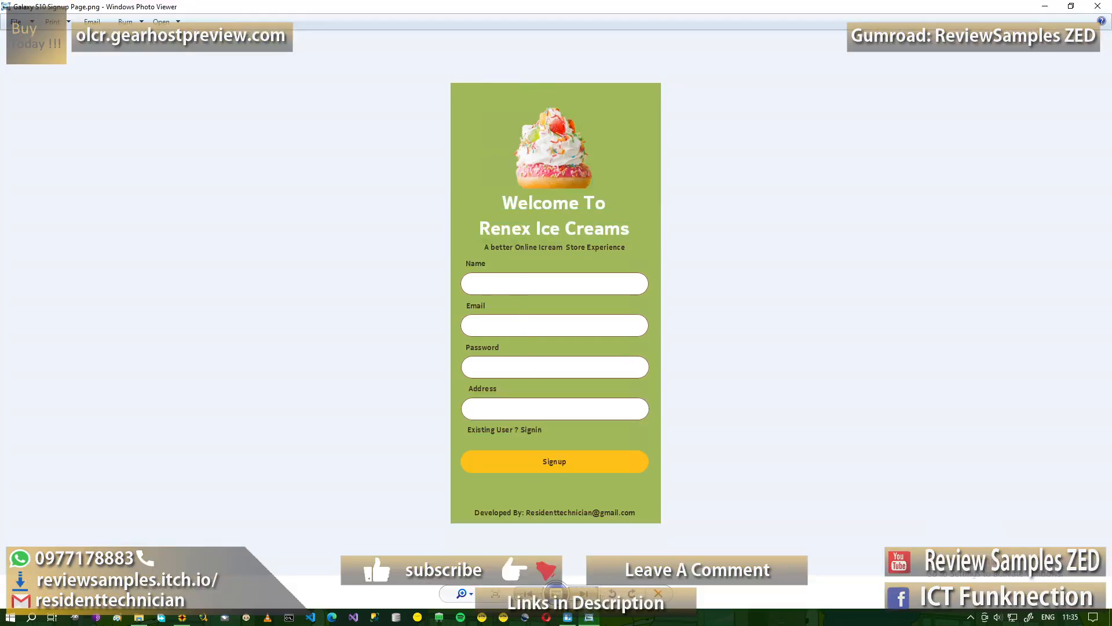
pyautogui.click(591, 617)
pyautogui.click(589, 617)
pyautogui.click(589, 617)
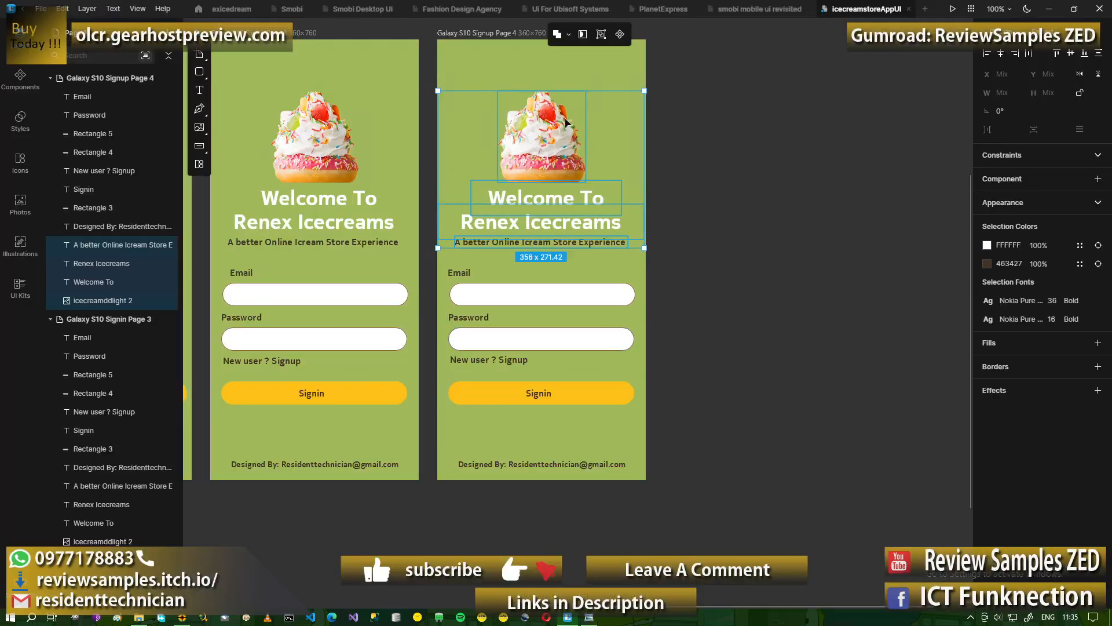
pyautogui.press('Up')
pyautogui.press('Up')
pyautogui.press('Up')
pyautogui.press('Up')
pyautogui.press('Up')
pyautogui.press('Up')
pyautogui.press('Up')
pyautogui.press('Up')
pyautogui.press('Up')
pyautogui.press('Up')
pyautogui.press('Up')
pyautogui.press('Up')
pyautogui.press('Up')
pyautogui.press('Up')
pyautogui.press('Up')
pyautogui.press('Up')
pyautogui.press('Up')
pyautogui.press('Up')
pyautogui.press('Up')
pyautogui.press('Up')
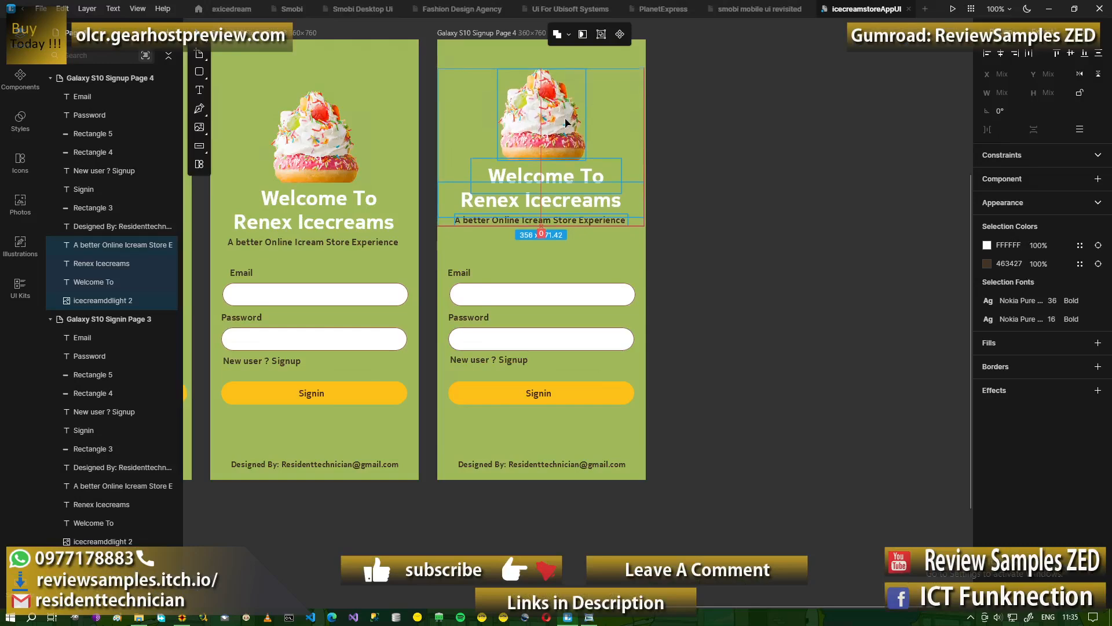
pyautogui.press('Up')
pyautogui.press('Up')
pyautogui.press('Up')
pyautogui.press('Up')
pyautogui.press('Up')
pyautogui.press('Up')
pyautogui.press('Up')
pyautogui.press('Up')
pyautogui.press('Up')
pyautogui.press('Up')
pyautogui.press('Up')
pyautogui.press('Up')
pyautogui.press('Up')
pyautogui.press('Up')
pyautogui.press('Up')
pyautogui.press('Up')
pyautogui.press('Up')
pyautogui.press('Up')
pyautogui.press('Up')
pyautogui.press('Up')
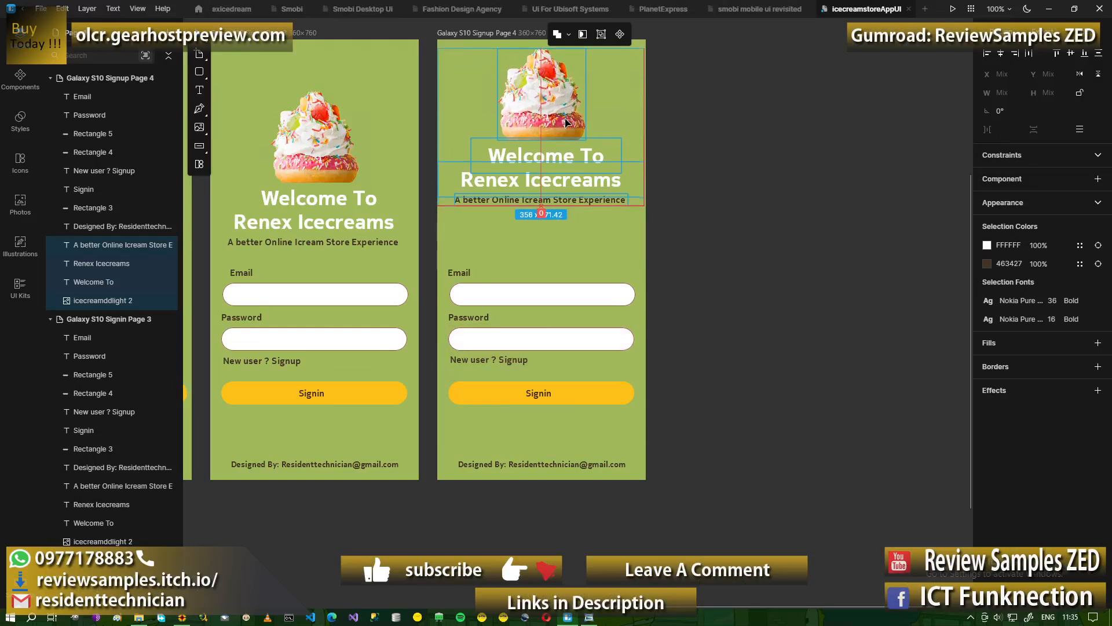
pyautogui.press('Up')
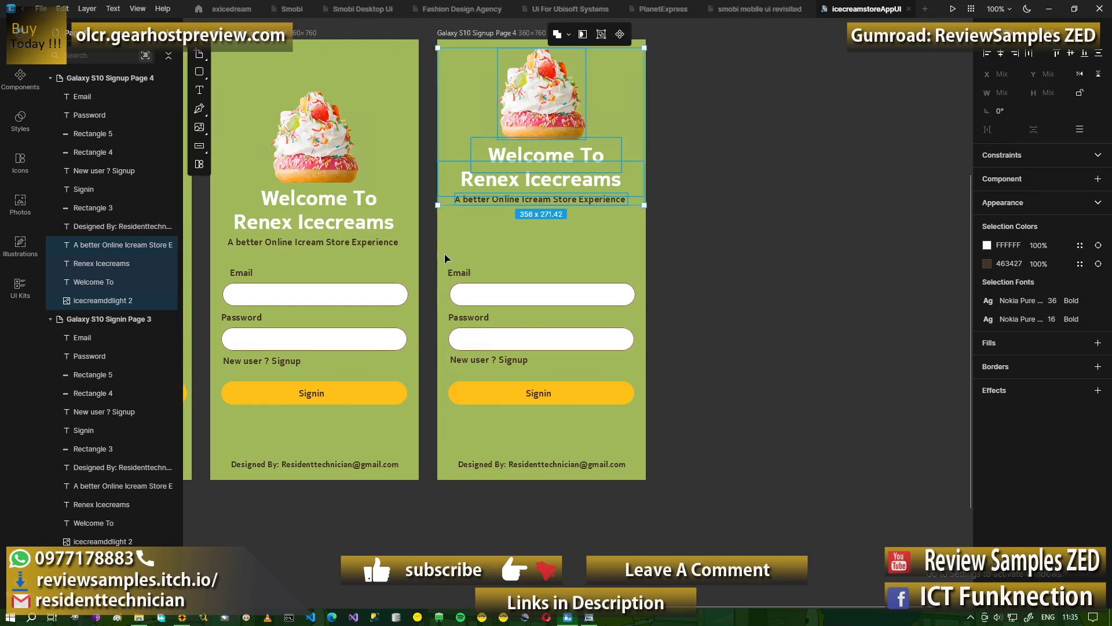
# Shift the Email and Password fields, their labels, the "New user ? Signup" text and the Signin button down on Signup Page 4.
pyautogui.moveTo(446, 254); pyautogui.dragTo(518, 403)
pyautogui.press('Down')
pyautogui.press('Down')
pyautogui.press('Down')
pyautogui.press('Down')
pyautogui.press('Down')
pyautogui.press('Down')
pyautogui.press('Down')
pyautogui.press('Down')
pyautogui.press('Down')
pyautogui.press('Down')
pyautogui.press('Down')
pyautogui.press('Down')
pyautogui.press('Down')
pyautogui.press('Down')
pyautogui.press('Down')
pyautogui.press('Down')
pyautogui.press('Down')
pyautogui.press('Down')
pyautogui.press('Down')
pyautogui.press('Down')
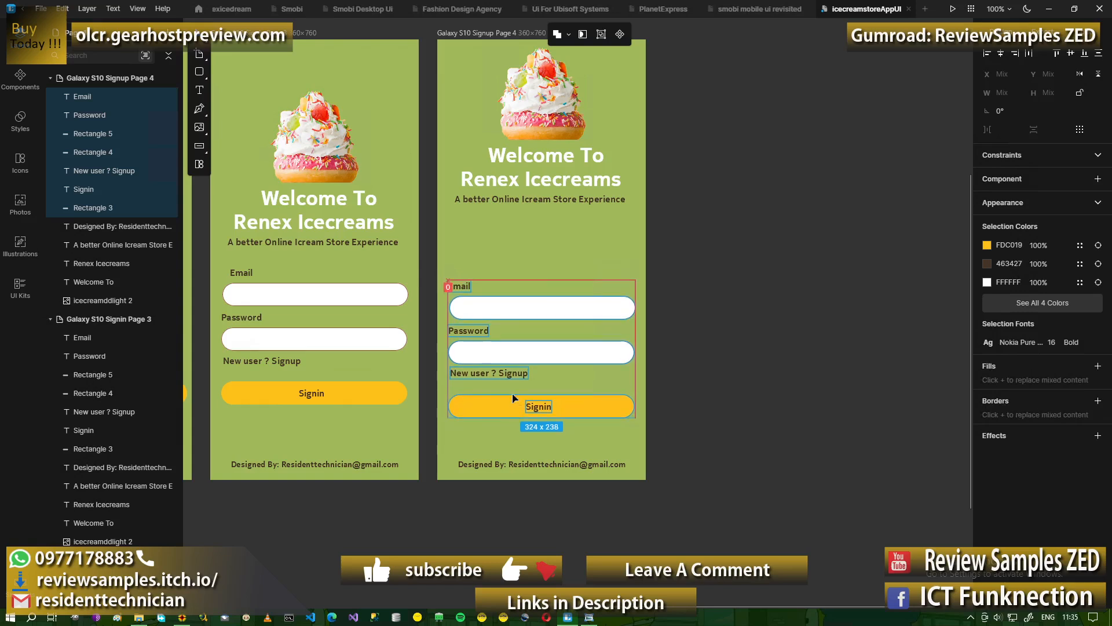
# Duplicate the Email and Password labels and fields with the "New user ? Signup" text, and place the copies on the empty canvas beside Signup Page 4.
pyautogui.click(470, 267)
pyautogui.moveTo(443, 267); pyautogui.dragTo(513, 386)
pyautogui.rightClick(491, 305)
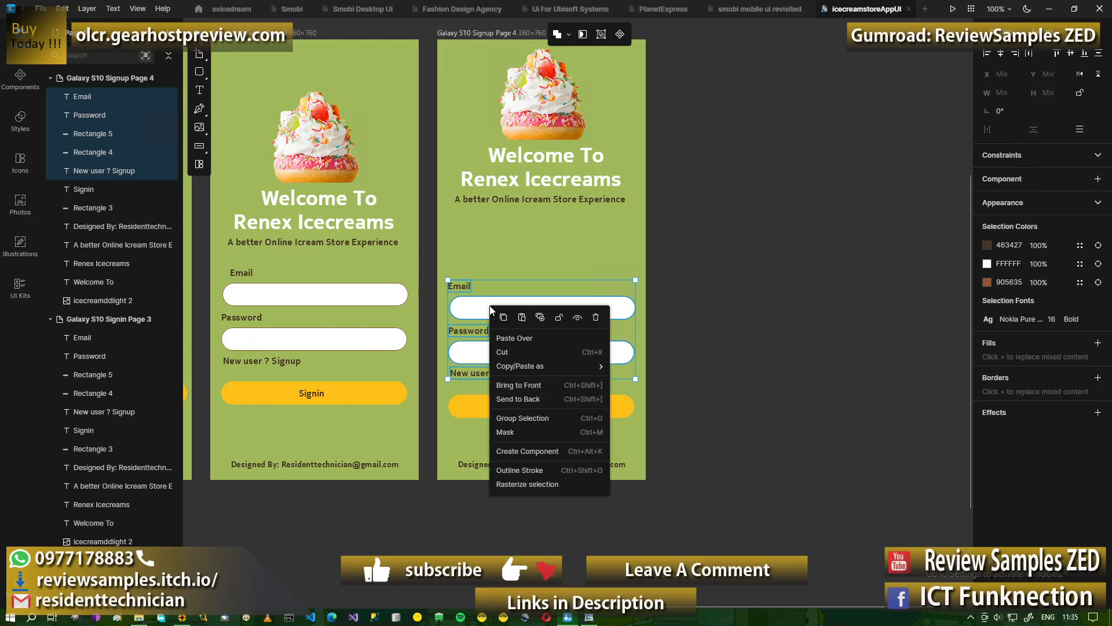
pyautogui.click(503, 318)
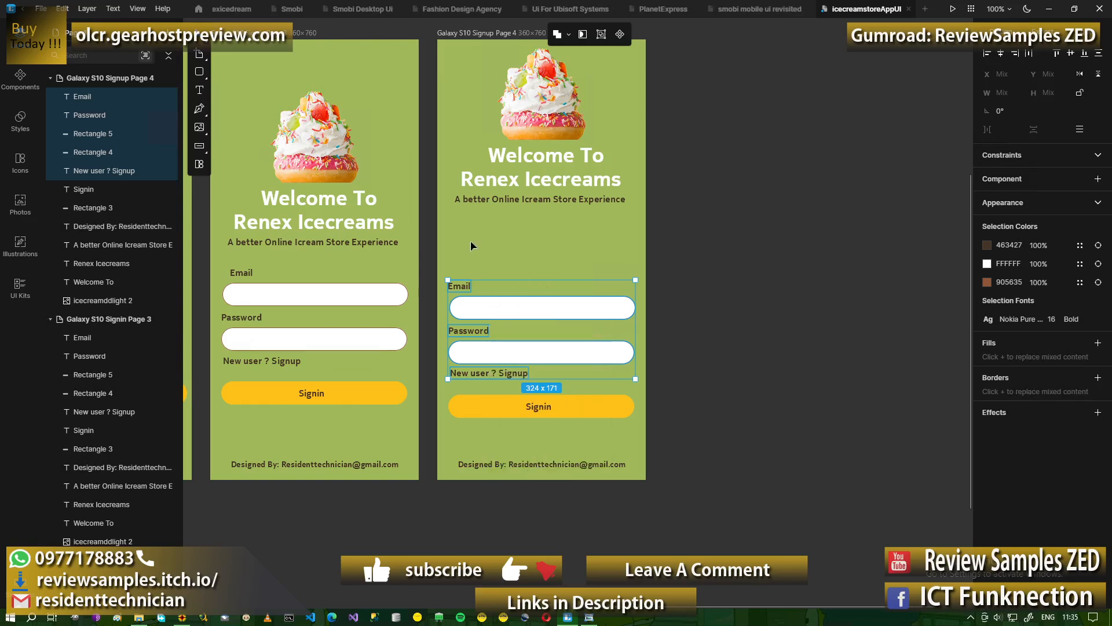
pyautogui.rightClick(472, 242)
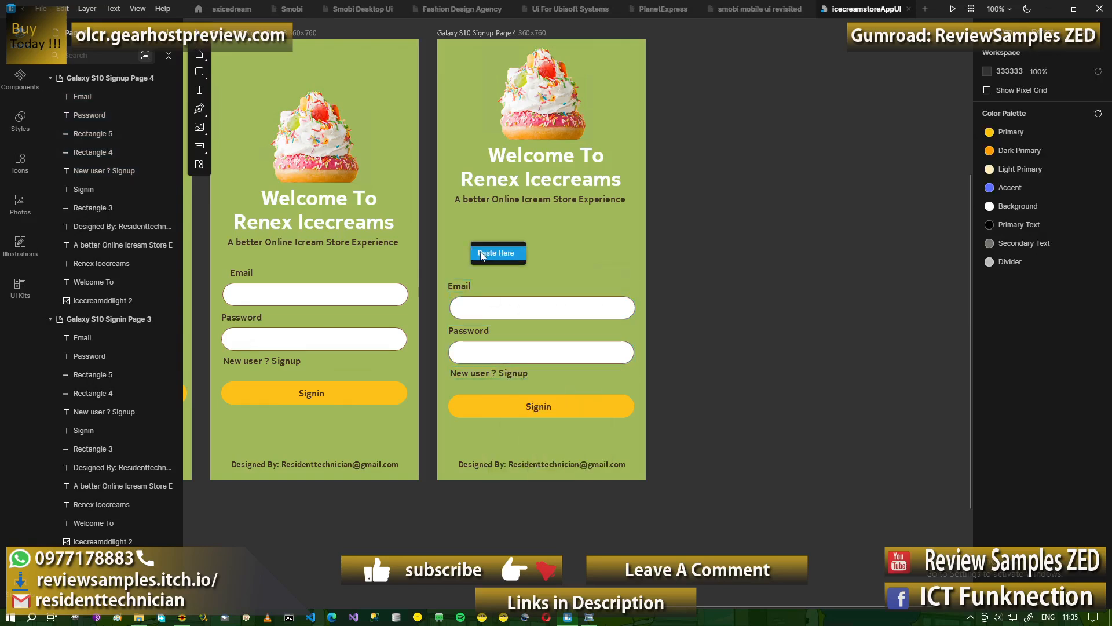
pyautogui.click(481, 253)
pyautogui.moveTo(512, 252); pyautogui.dragTo(494, 222)
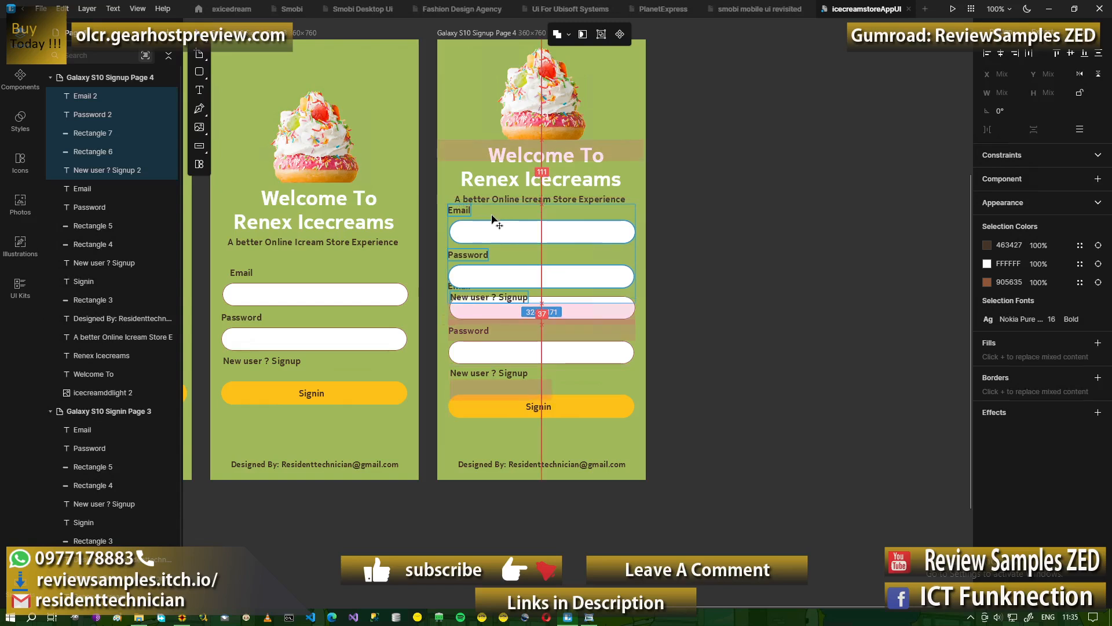
pyautogui.moveTo(494, 222); pyautogui.dragTo(571, 183)
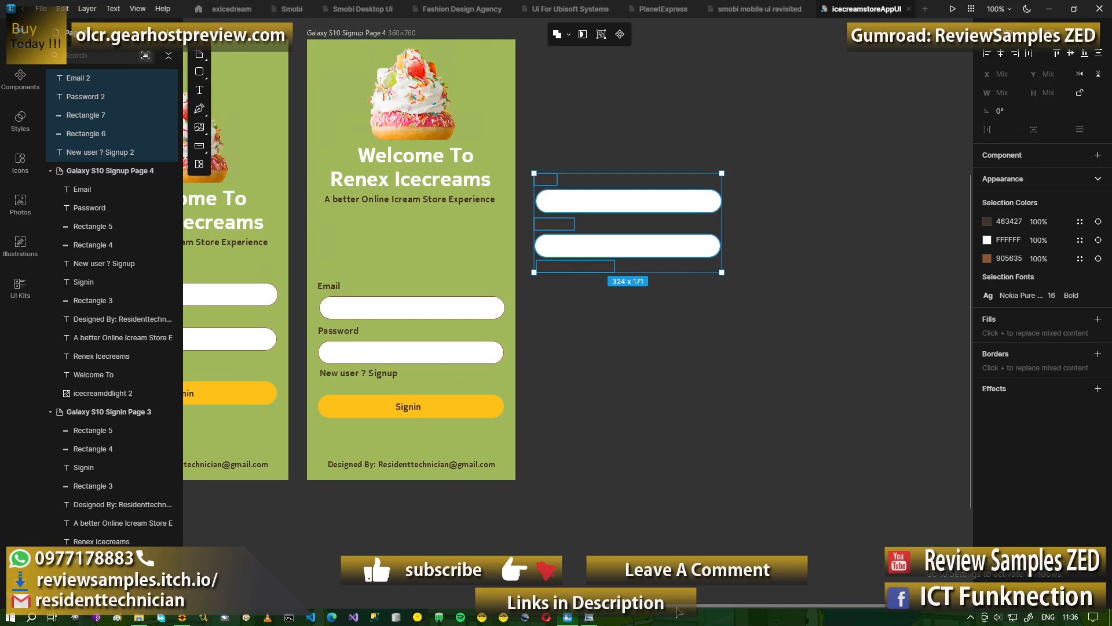
# Delete the copied "New user ? Signup" text from the duplicated fields beside the artboard.
pyautogui.moveTo(728, 606); pyautogui.dragTo(653, 607)
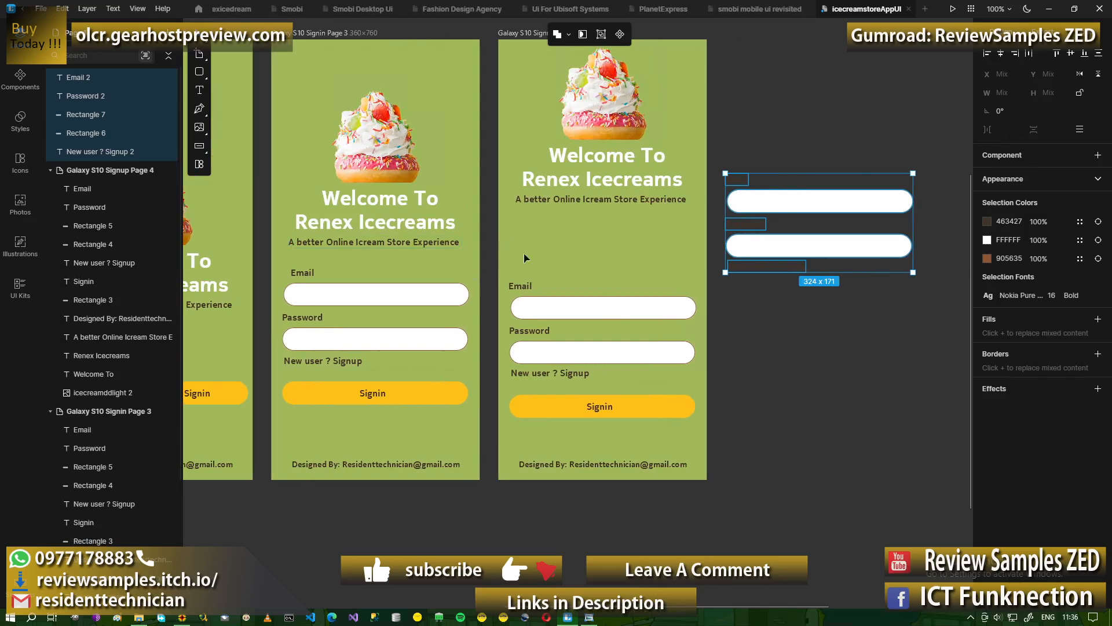
pyautogui.click(743, 316)
pyautogui.click(751, 270)
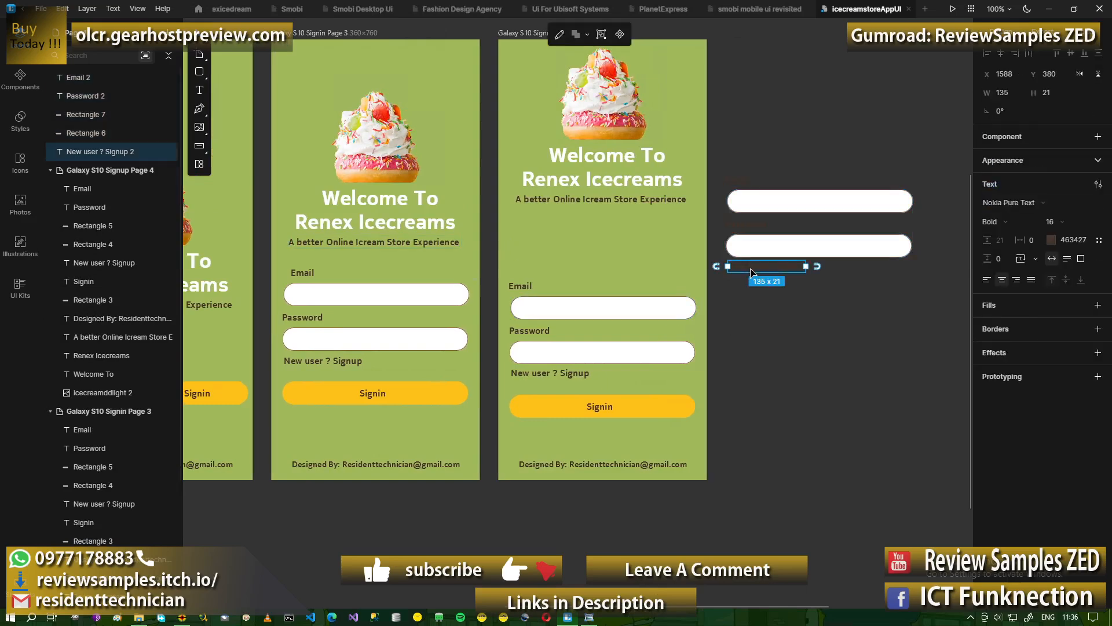
pyautogui.press('Delete')
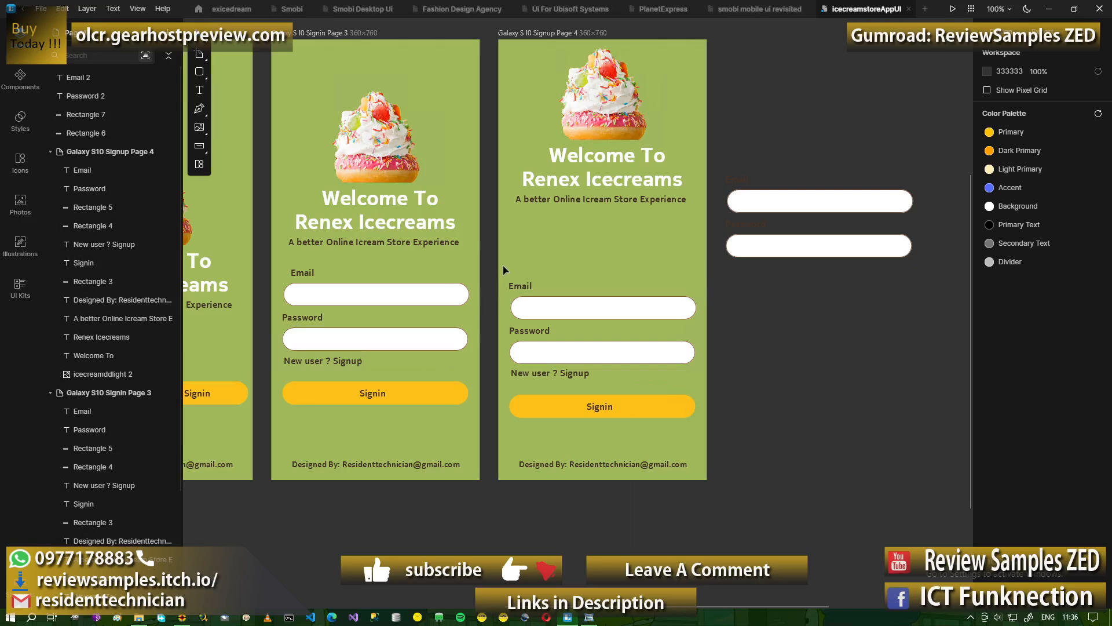
# Try to nudge the form fields and the Signin button further down on Signup Page 4, and undo the shift.
pyautogui.moveTo(510, 271); pyautogui.dragTo(583, 435)
pyautogui.press('Down')
pyautogui.press('Down')
pyautogui.press('Down')
pyautogui.press('Down')
pyautogui.press('Down')
pyautogui.press('Down')
pyautogui.press('Down')
pyautogui.press('Down')
pyautogui.press('Down')
pyautogui.press('Down')
pyautogui.press('Down')
pyautogui.press('Down')
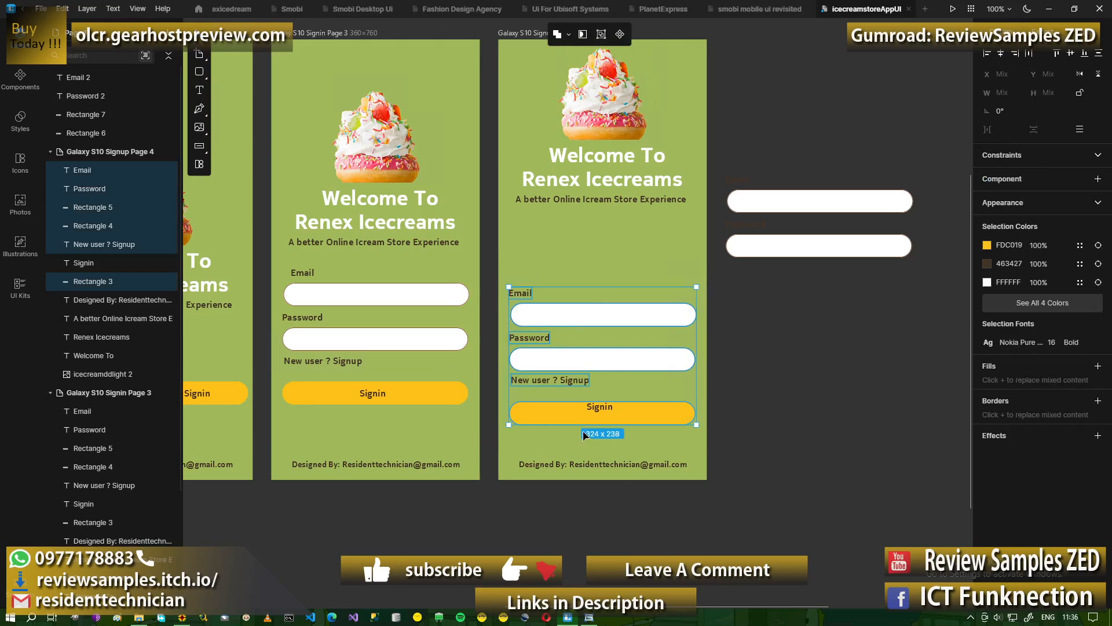
pyautogui.hotkey('ctrl', 'z')
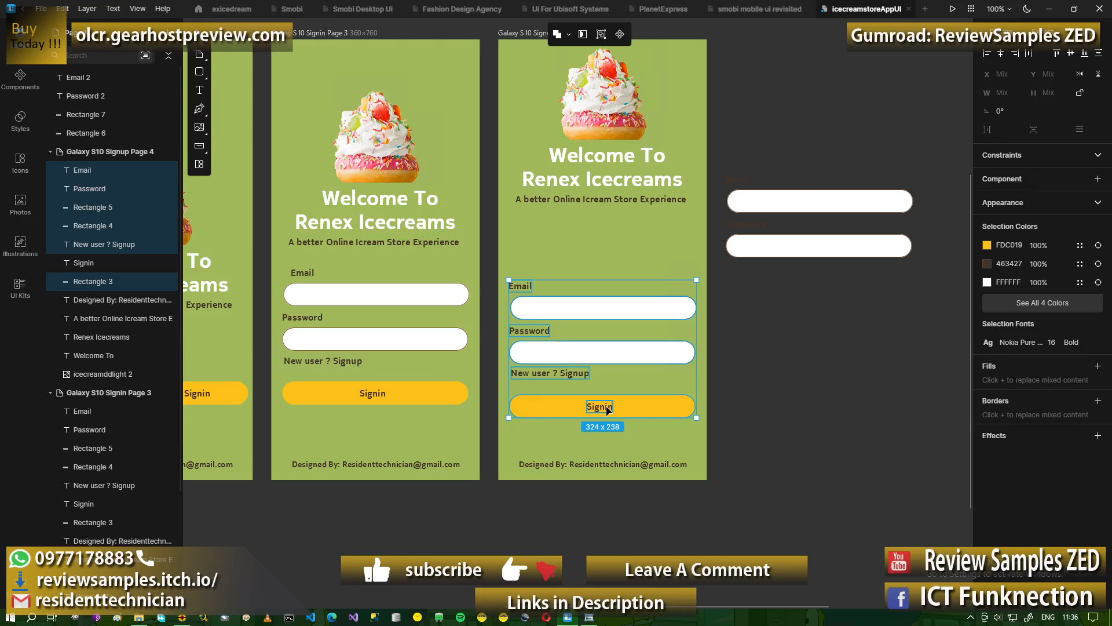
pyautogui.press('Down')
pyautogui.press('Down')
pyautogui.press('Down')
pyautogui.press('Down')
pyautogui.press('Down')
pyautogui.press('Down')
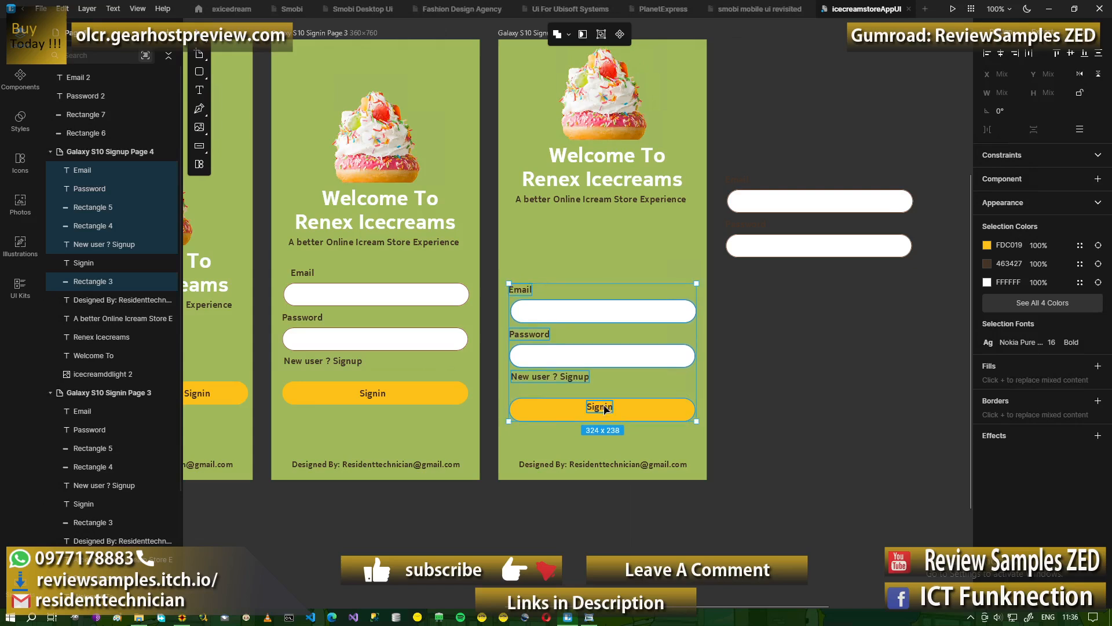
pyautogui.hotkey('ctrl', 'z')
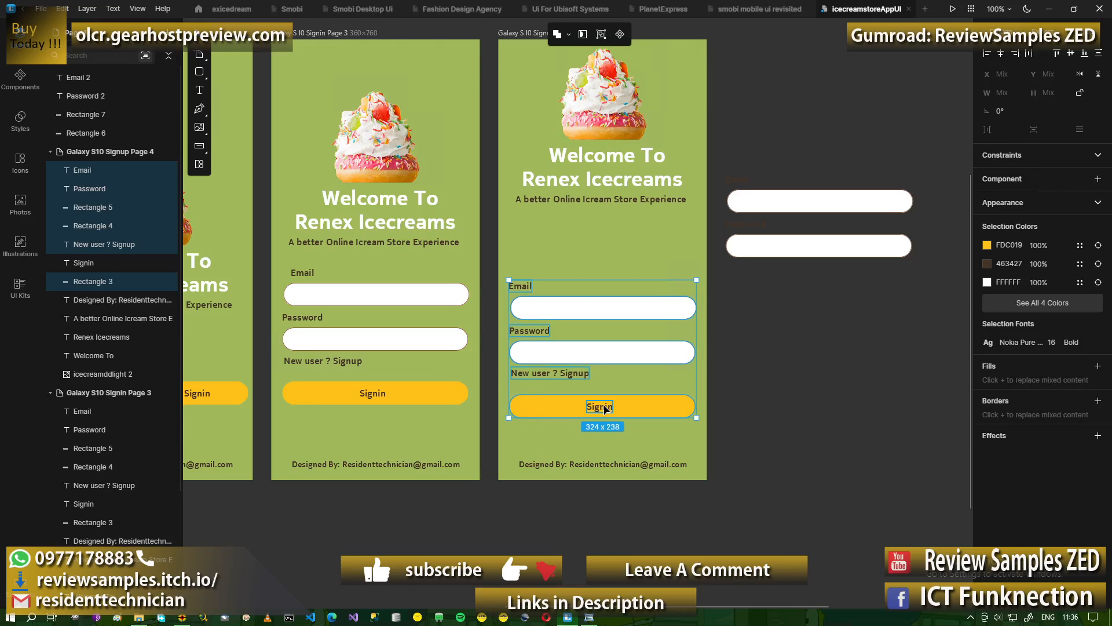
pyautogui.click(647, 445)
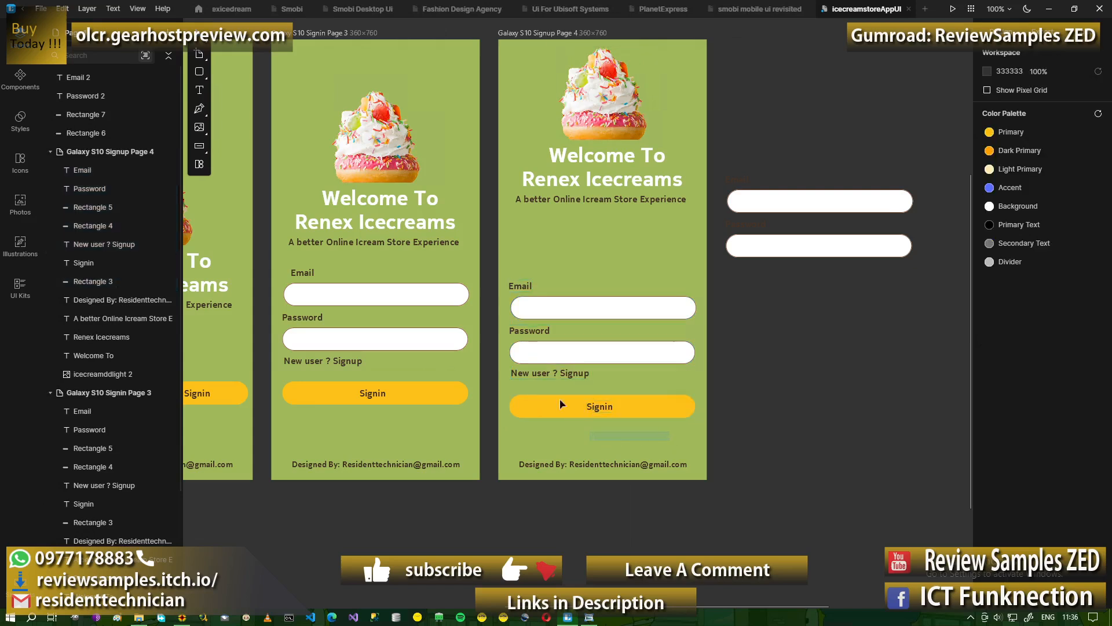
# Move the complete form on Signup Page 4, including the Signin button and its label, further down toward the footer text.
pyautogui.moveTo(560, 403); pyautogui.dragTo(525, 278)
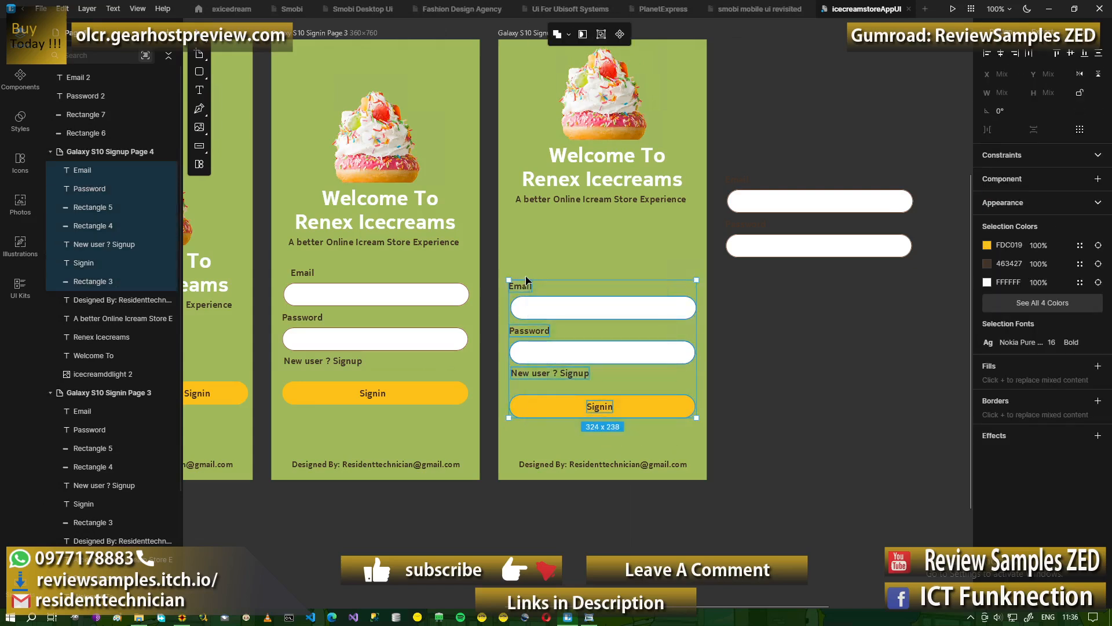
pyautogui.press('Down')
pyautogui.press('Down')
pyautogui.press('Down')
pyautogui.press('Down')
pyautogui.press('Down')
pyautogui.press('Down')
pyautogui.press('Down')
pyautogui.press('Down')
pyautogui.press('Down')
pyautogui.press('Down')
pyautogui.press('Down')
pyautogui.press('Down')
pyautogui.press('Down')
pyautogui.press('Down')
pyautogui.press('Down')
pyautogui.press('Down')
pyautogui.press('Down')
pyautogui.press('Down')
pyautogui.press('Down')
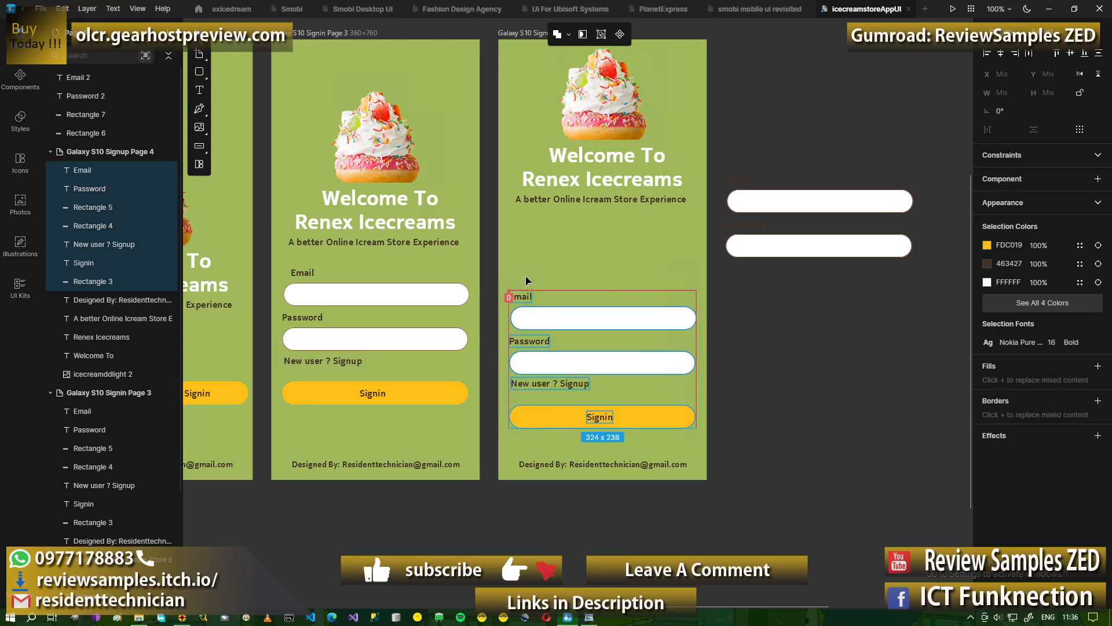
pyautogui.press('Down')
pyautogui.press('Down')
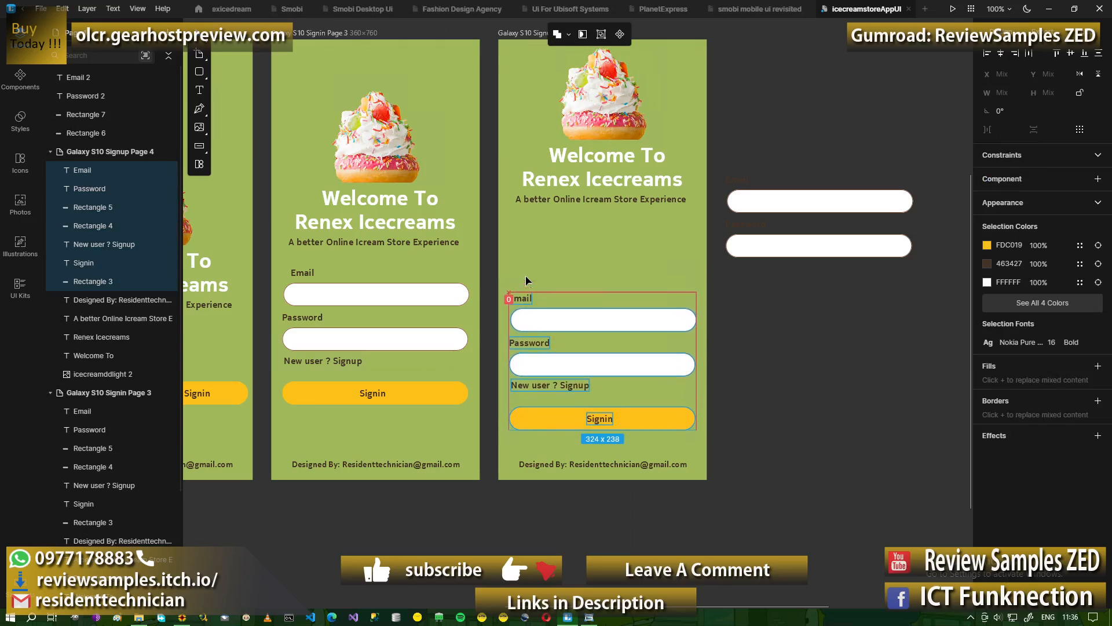
pyautogui.click(782, 324)
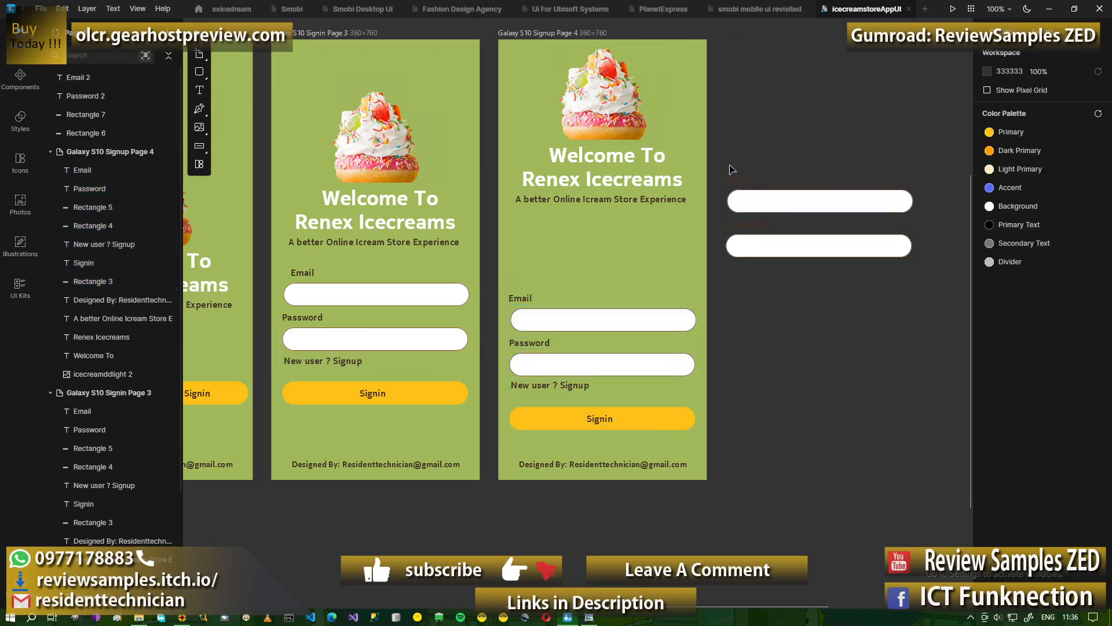
# Move the duplicated Email and Password labels and fields into the gap between the tagline and the original form on Signup Page 4.
pyautogui.moveTo(730, 160); pyautogui.dragTo(810, 284)
pyautogui.moveTo(774, 210); pyautogui.dragTo(557, 238)
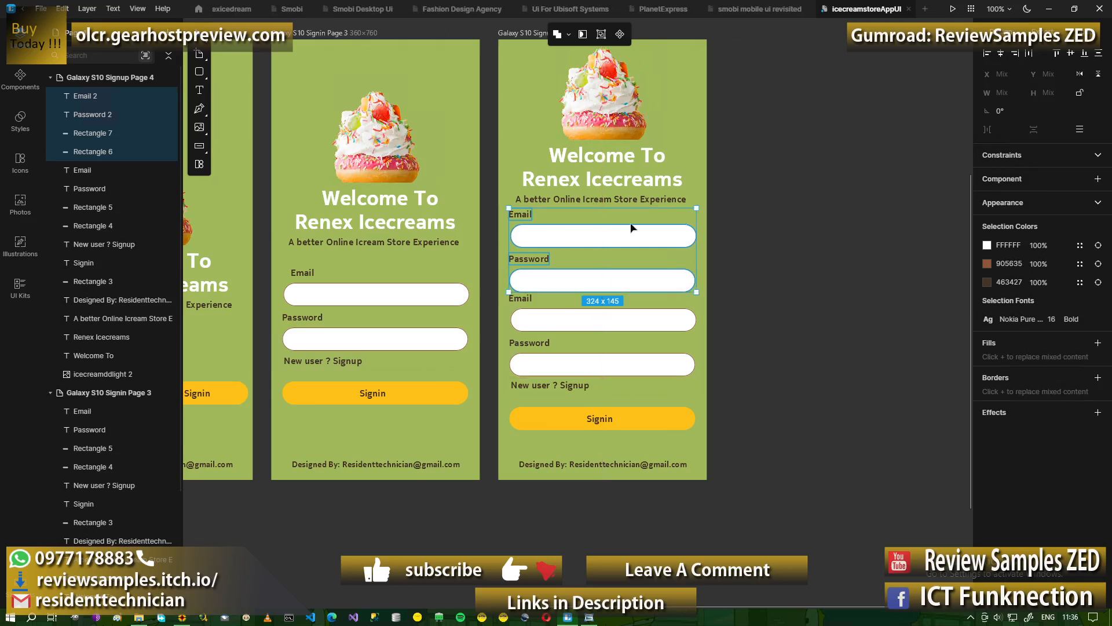
pyautogui.click(761, 209)
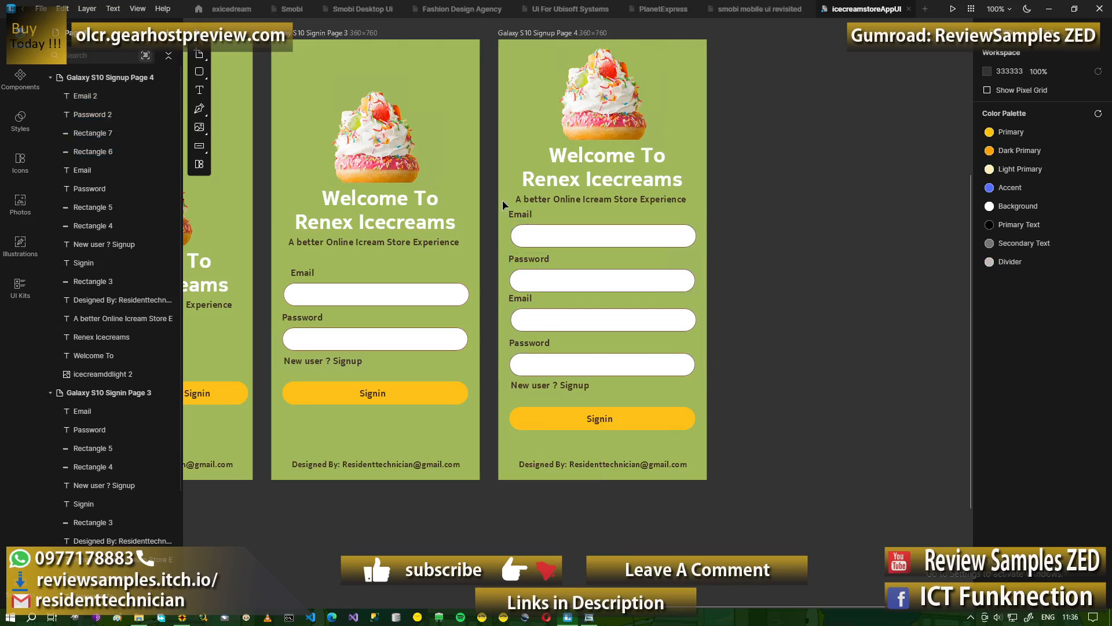
# Shift the tagline, all four labelled fields and the "New user ? Signup" text slightly down toward the Signin button.
pyautogui.moveTo(503, 203)
pyautogui.mouseDown()
pyautogui.moveTo(544, 252)
pyautogui.moveTo(587, 391)
pyautogui.mouseUp()
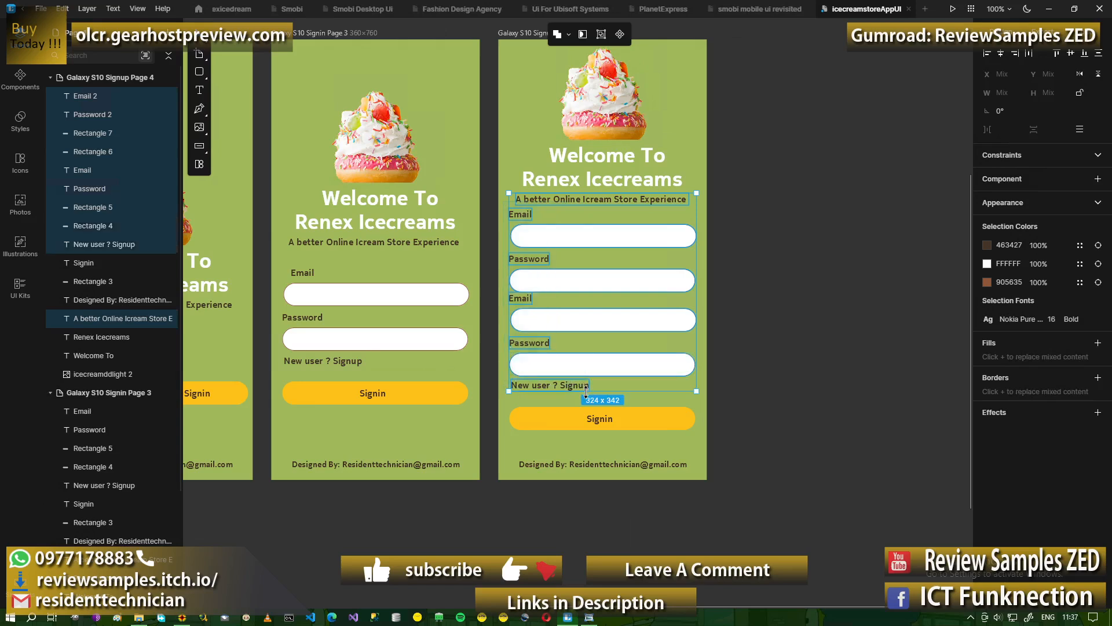
pyautogui.press('Down')
pyautogui.press('Down')
pyautogui.press('Down')
pyautogui.press('Down')
pyautogui.press('Down')
pyautogui.press('Down')
pyautogui.press('Down')
pyautogui.press('Down')
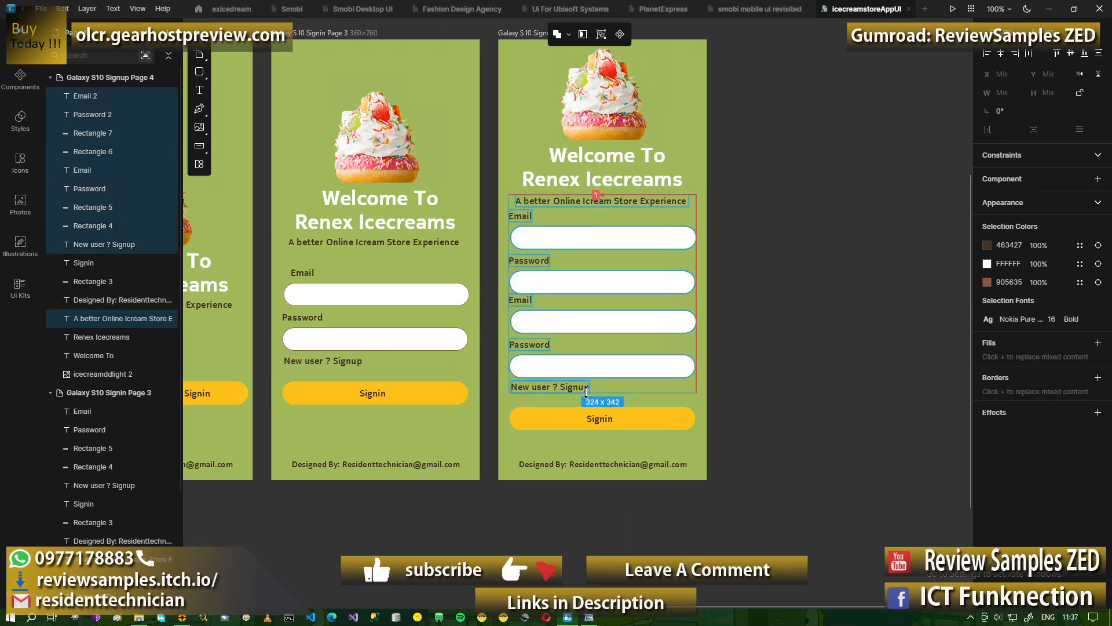
pyautogui.press('Down')
pyautogui.press('Down')
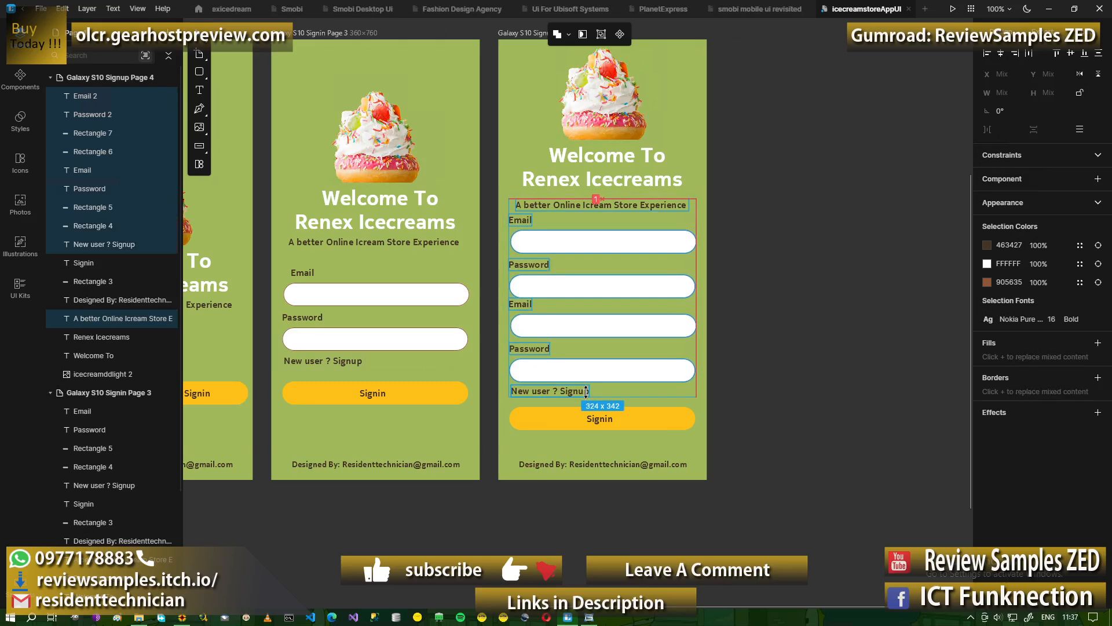
pyautogui.click(600, 443)
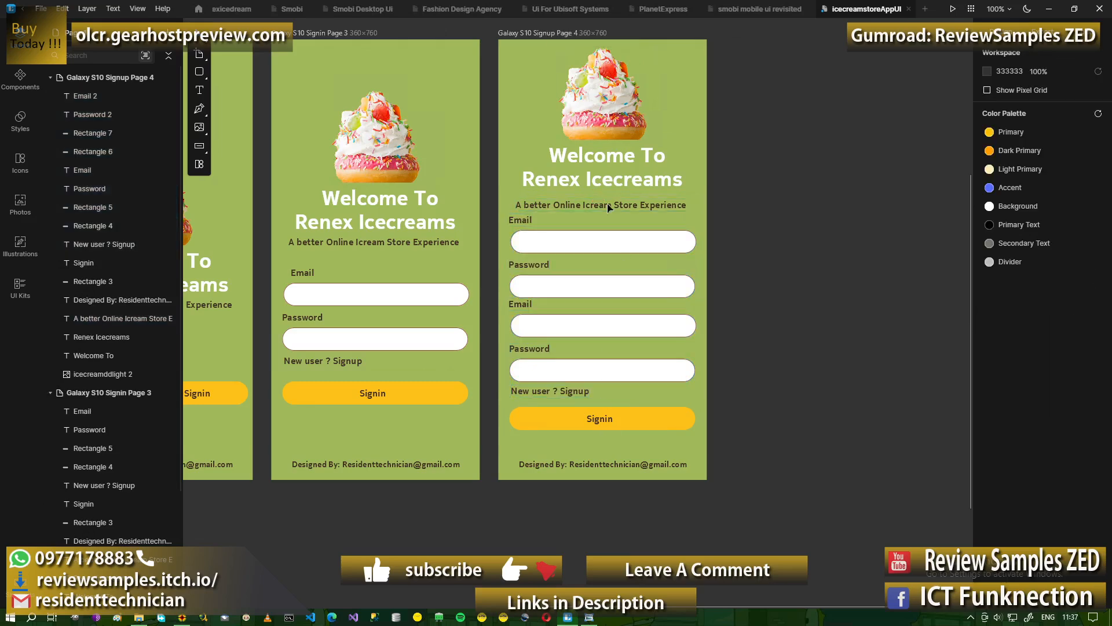
# Nudge the tagline on Signup Page 4 up, closer to the Renex Icecreams heading.
pyautogui.click(565, 208)
pyautogui.press('Up')
pyautogui.press('Up')
pyautogui.press('Up')
pyautogui.press('Up')
pyautogui.press('Up')
pyautogui.press('Up')
pyautogui.press('Up')
pyautogui.press('Up')
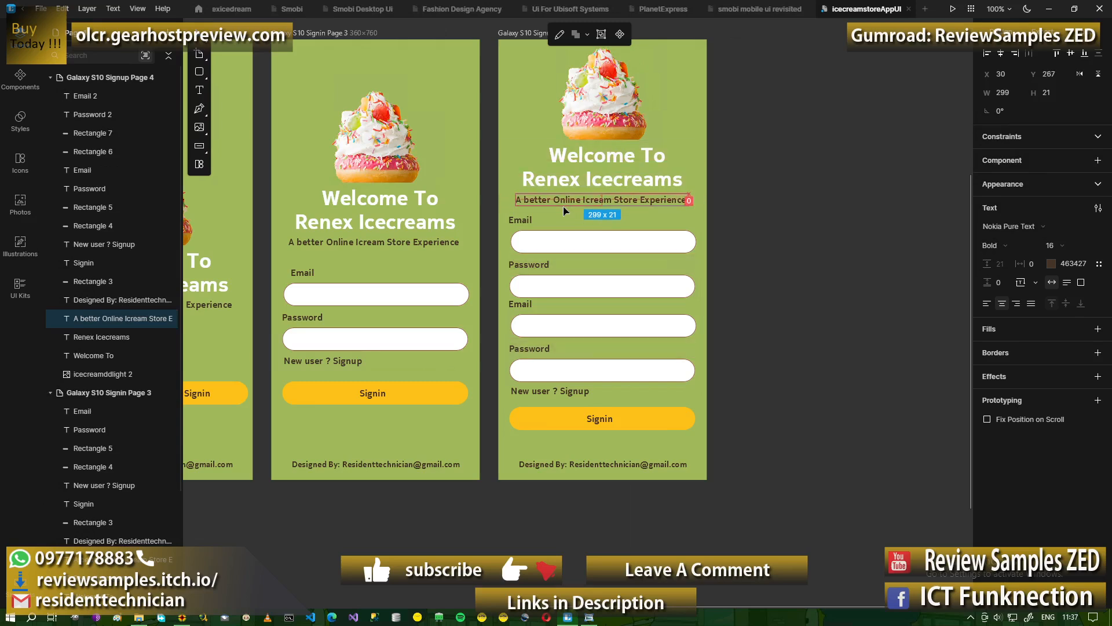
pyautogui.press('Escape')
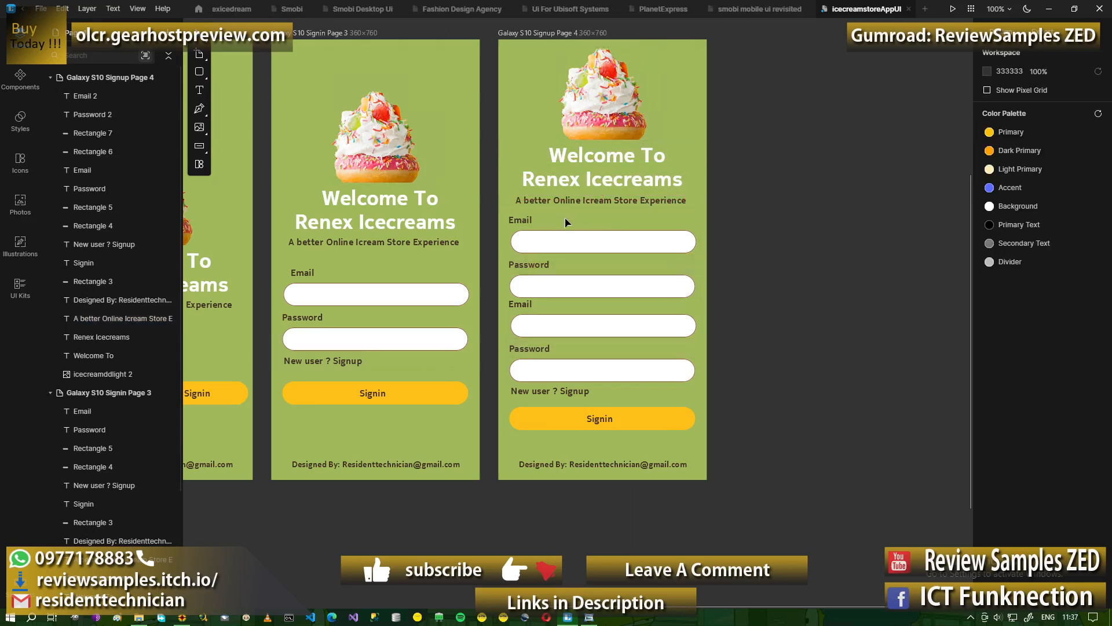
# Following the reference image, change the "New user ? Signup" text on Signup Page 4 to "Existing user ? Signin".
pyautogui.click(594, 621)
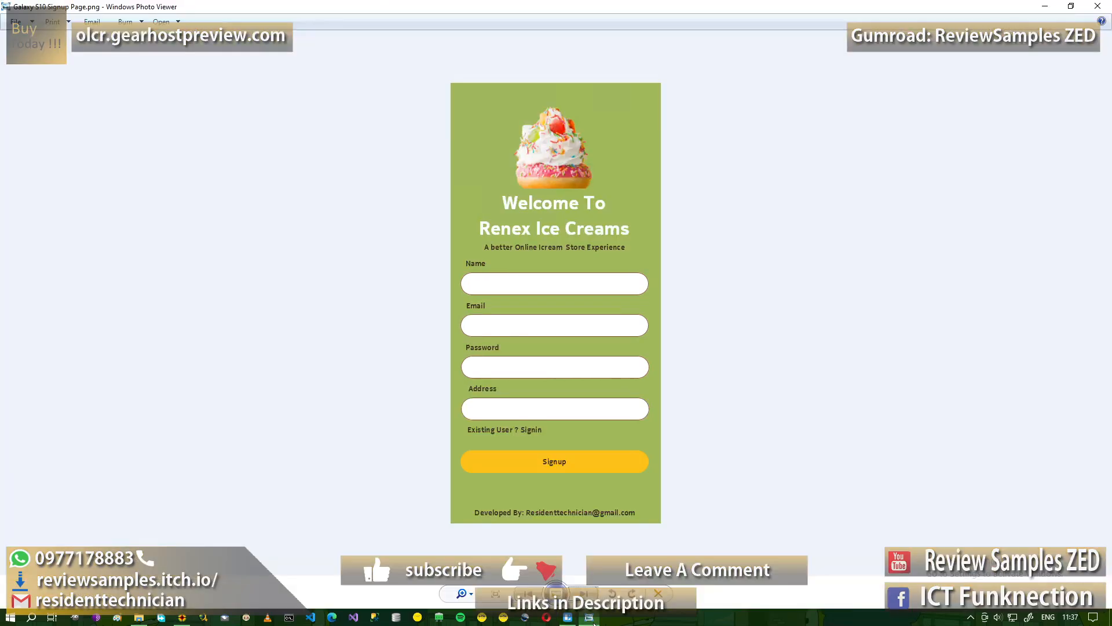
pyautogui.click(593, 622)
pyautogui.click(542, 392)
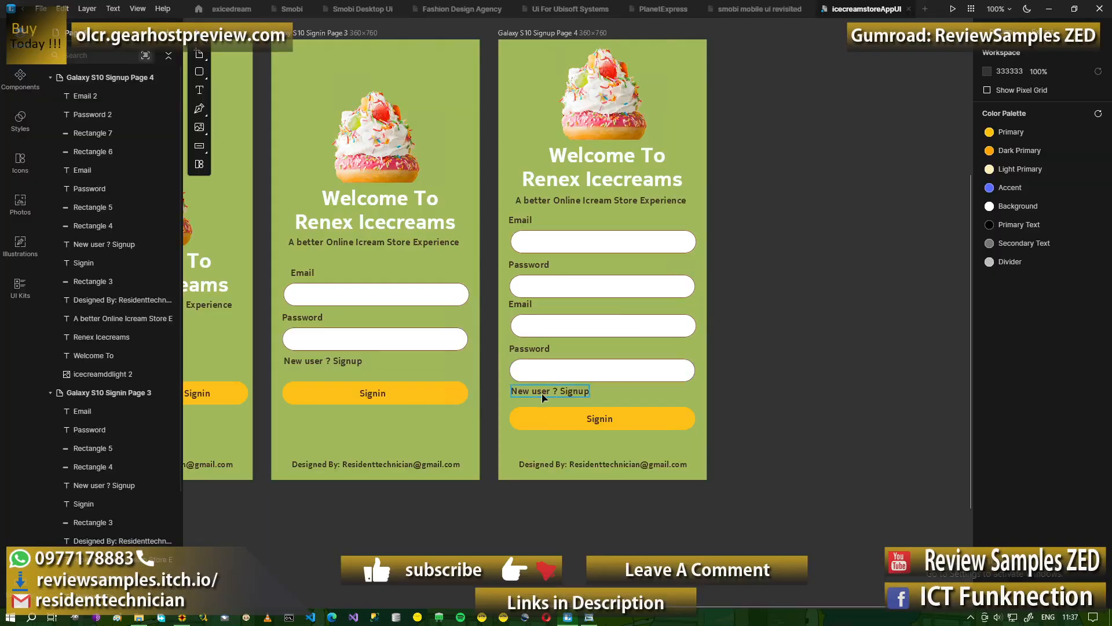
pyautogui.doubleClick(542, 395)
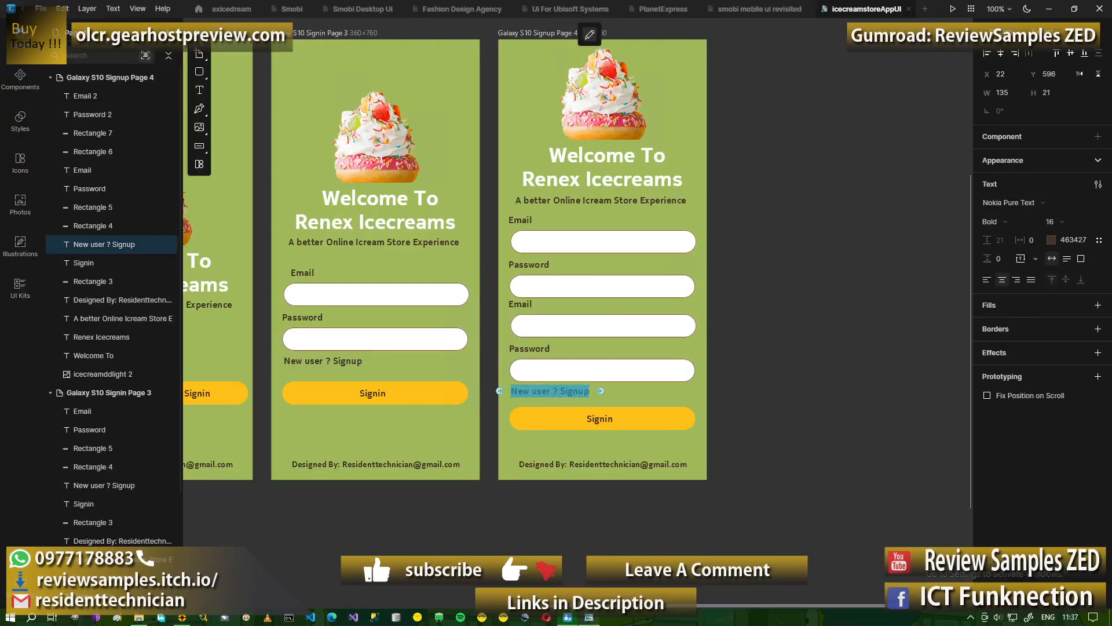
pyautogui.click(592, 622)
pyautogui.click(592, 622)
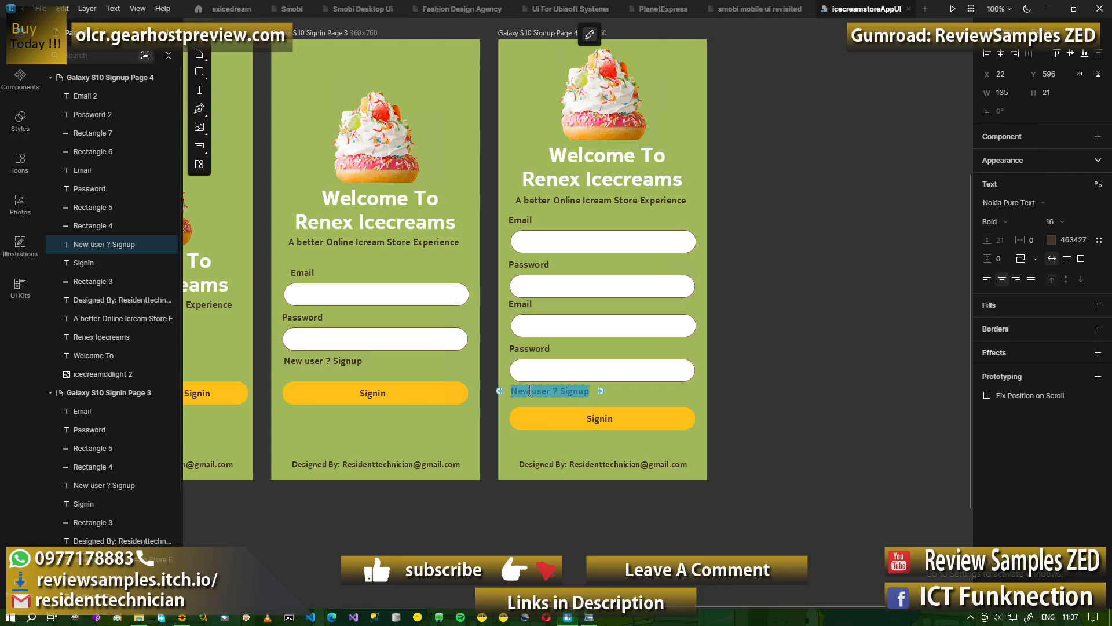
pyautogui.click(529, 391)
pyautogui.moveTo(530, 391); pyautogui.dragTo(513, 390)
pyautogui.write('Exis')
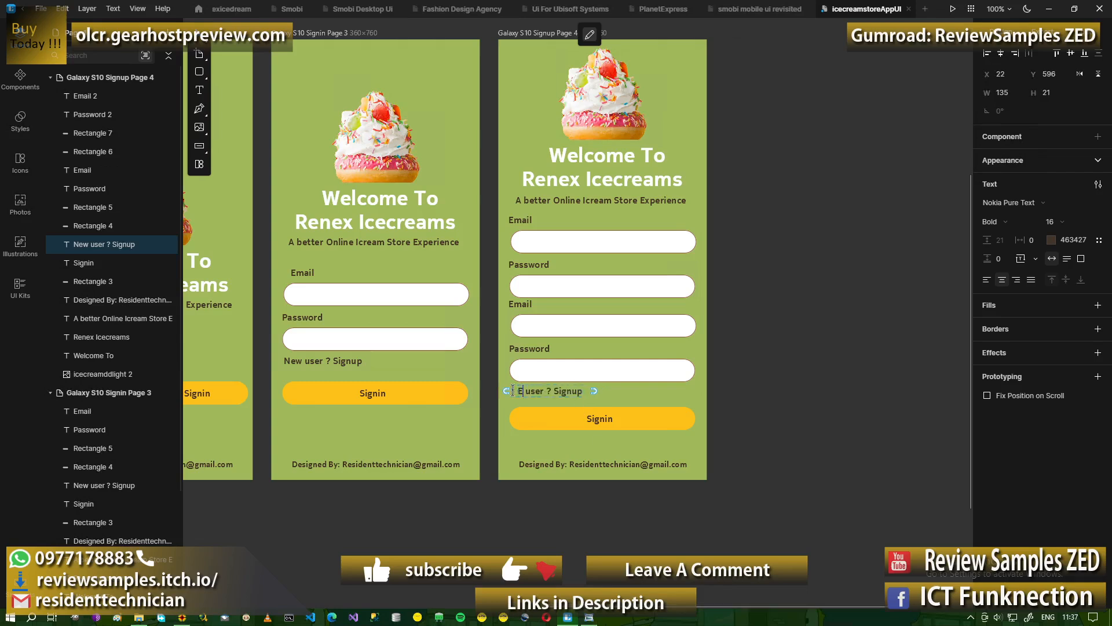
pyautogui.write('ting')
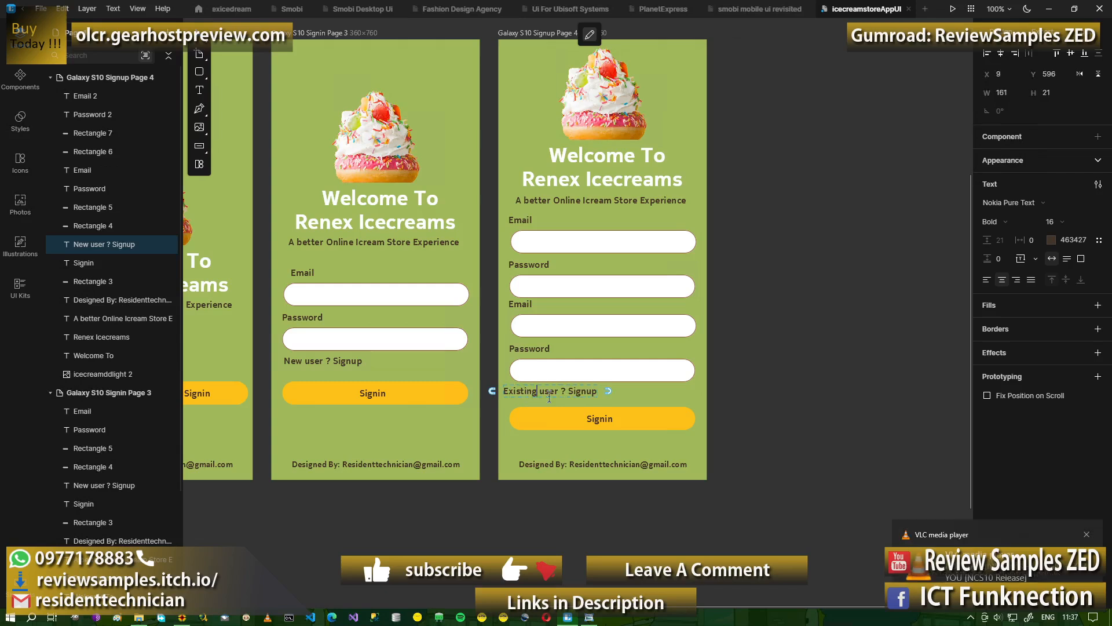
pyautogui.moveTo(588, 394); pyautogui.dragTo(596, 395)
pyautogui.write('in')
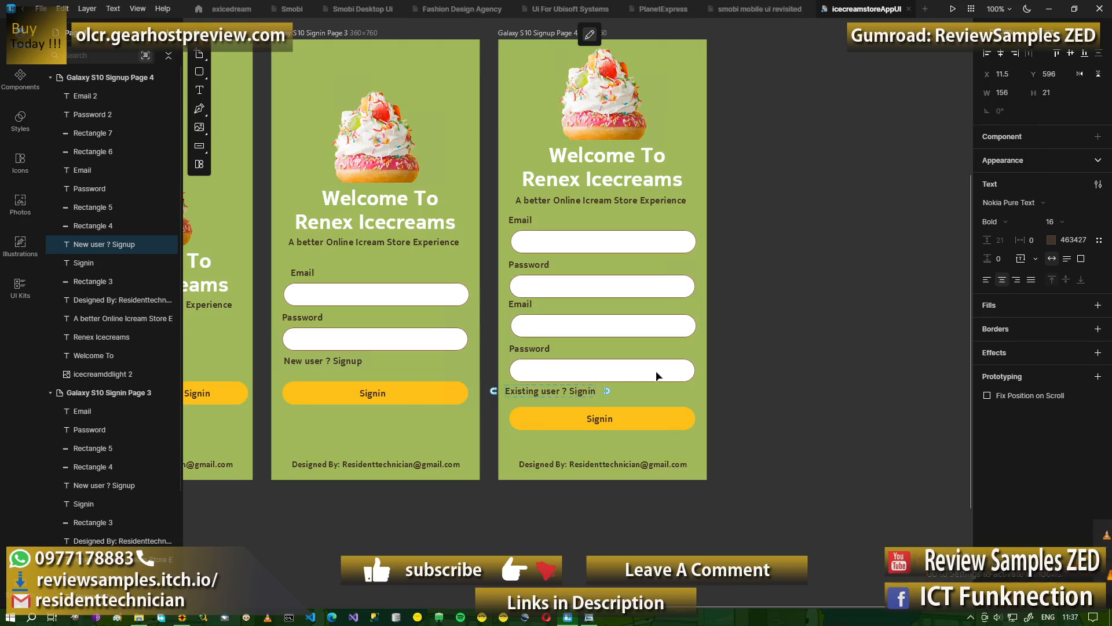
pyautogui.click(763, 337)
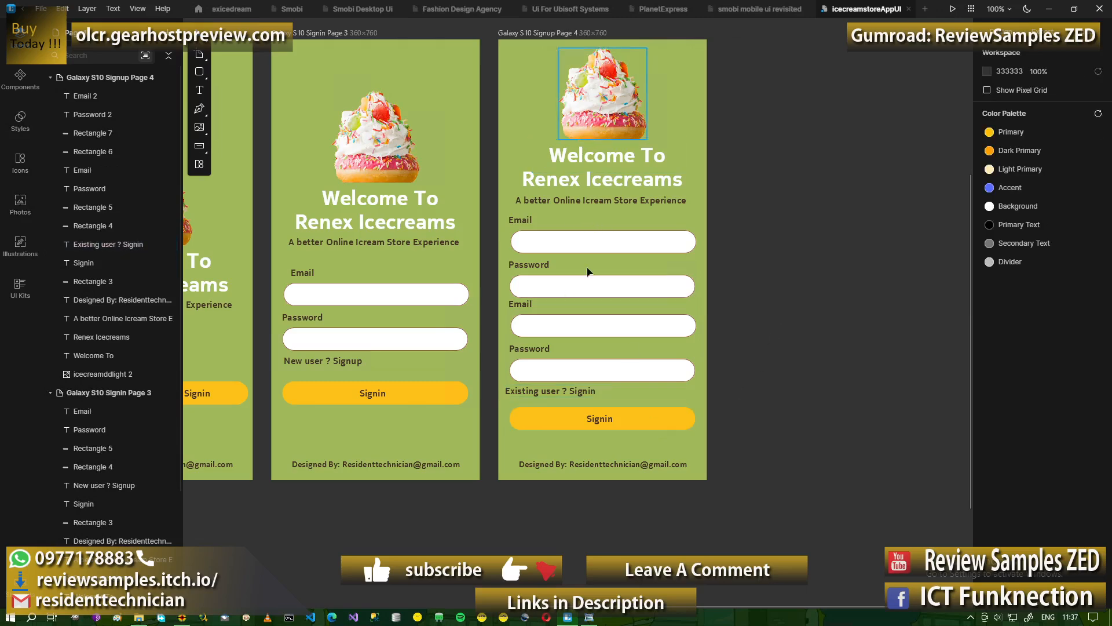
# Check the reference image and change the label above the first field on Signup Page 4 to "Name".
pyautogui.click(590, 618)
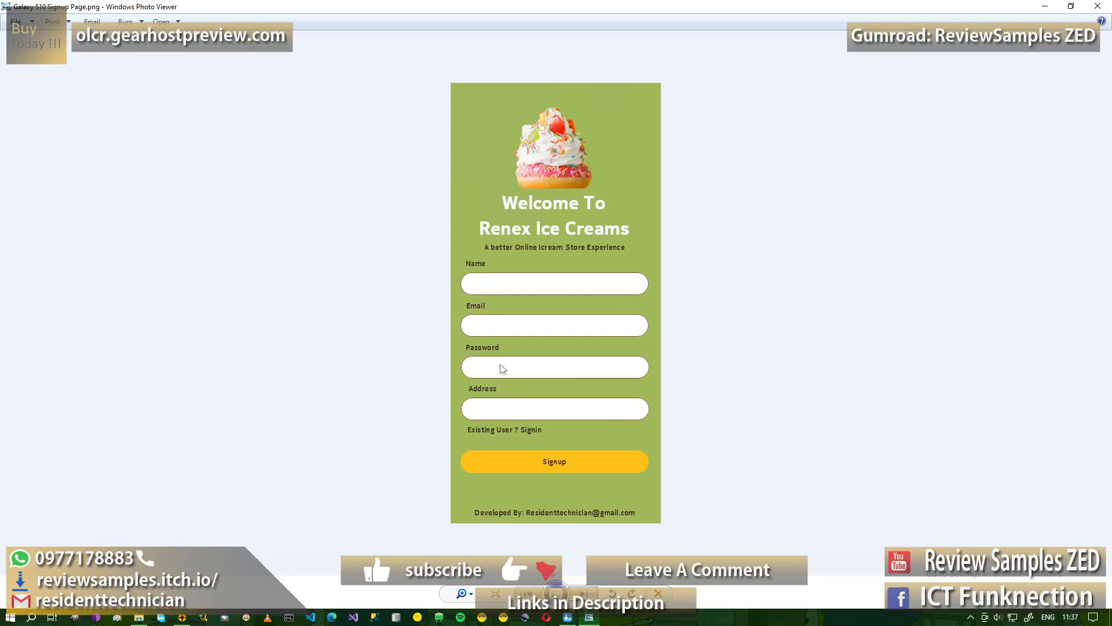
pyautogui.click(590, 620)
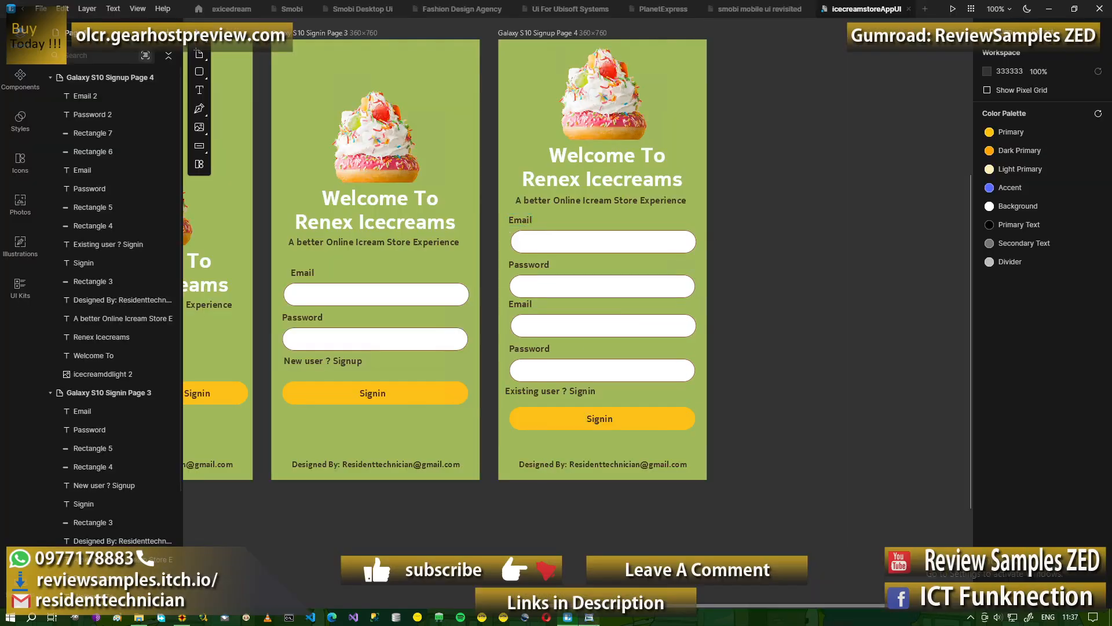
pyautogui.click(590, 618)
pyautogui.click(590, 619)
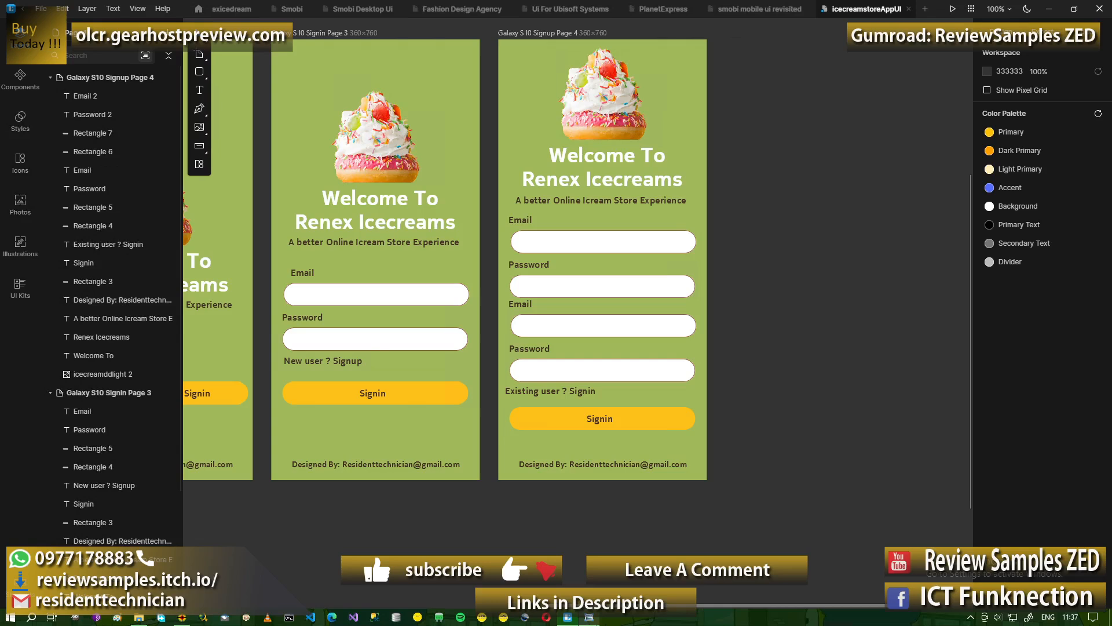
pyautogui.click(519, 223)
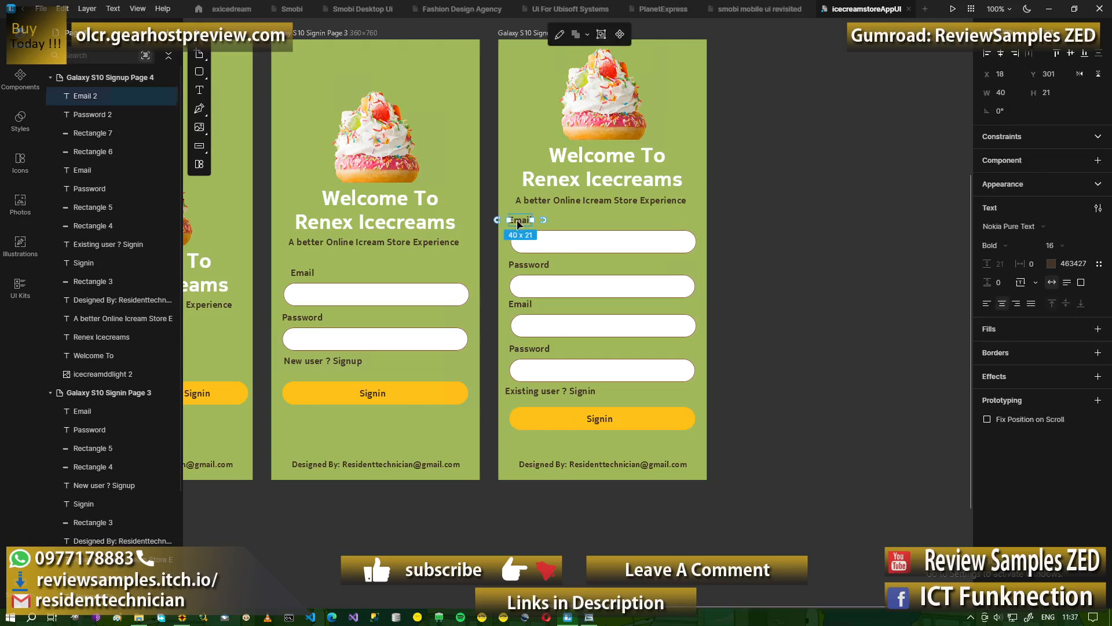
pyautogui.doubleClick(517, 224)
pyautogui.write('Name')
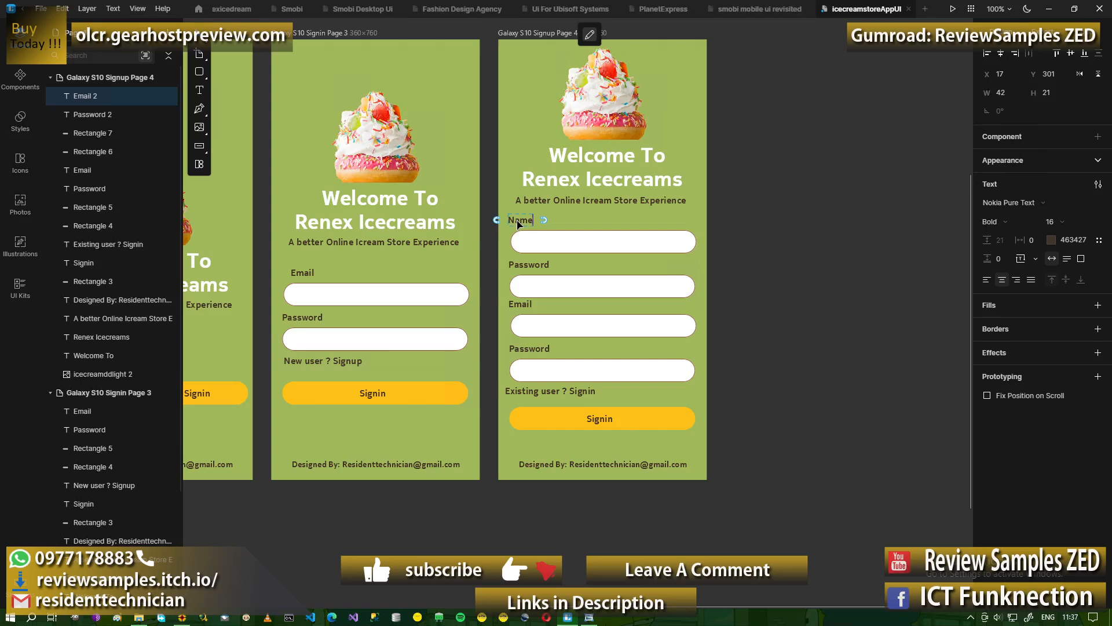
# Change the label above the second field on Signup Page 4 to "Email".
pyautogui.click(521, 267)
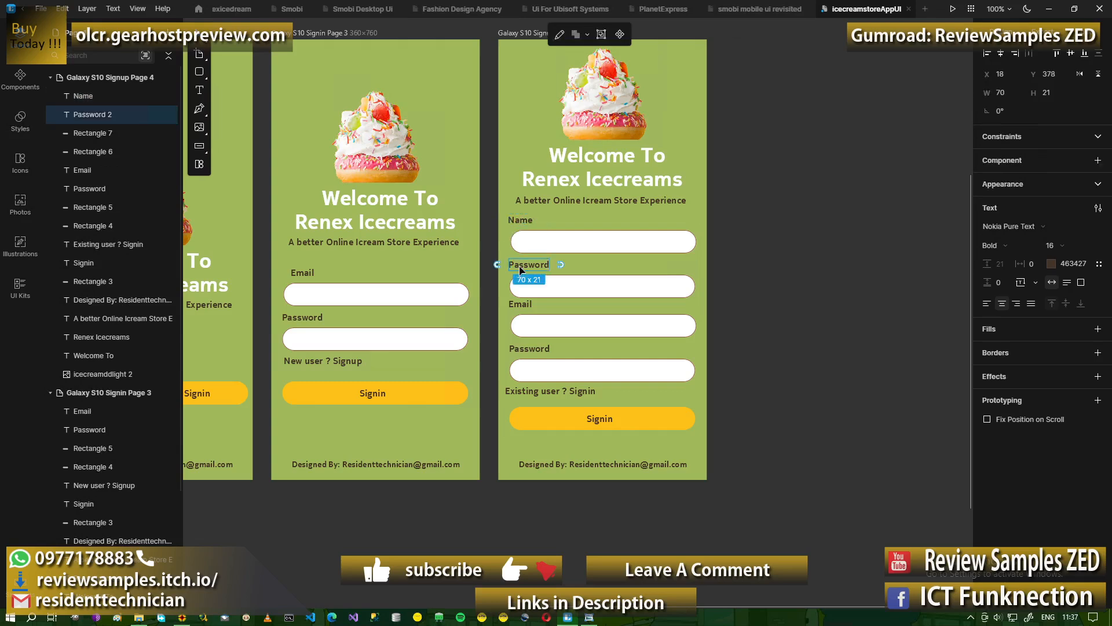
pyautogui.doubleClick(521, 267)
pyautogui.write('Email')
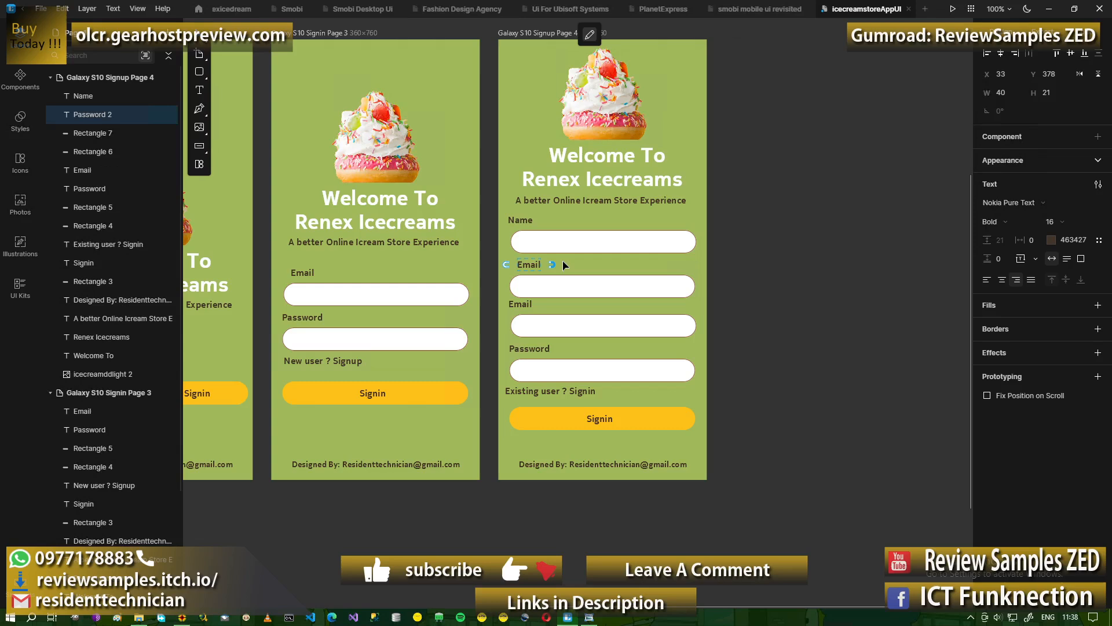
pyautogui.press('Escape')
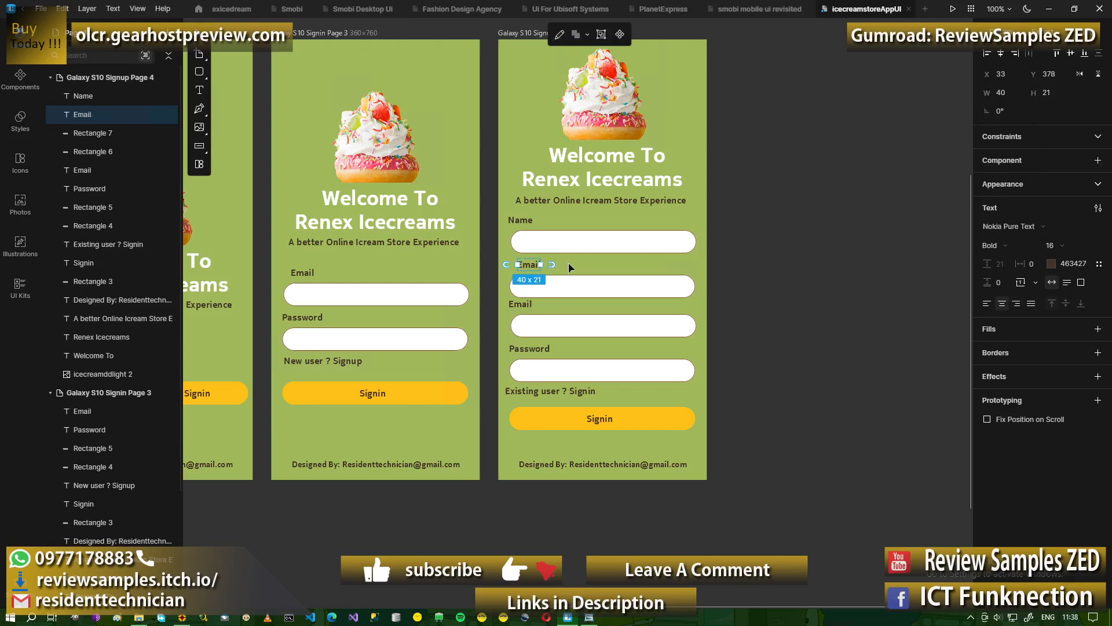
pyautogui.press('Escape')
# Move the second field's Email label left to X 18, Y 378, in line with the Name label.
pyautogui.moveTo(533, 268); pyautogui.dragTo(534, 265)
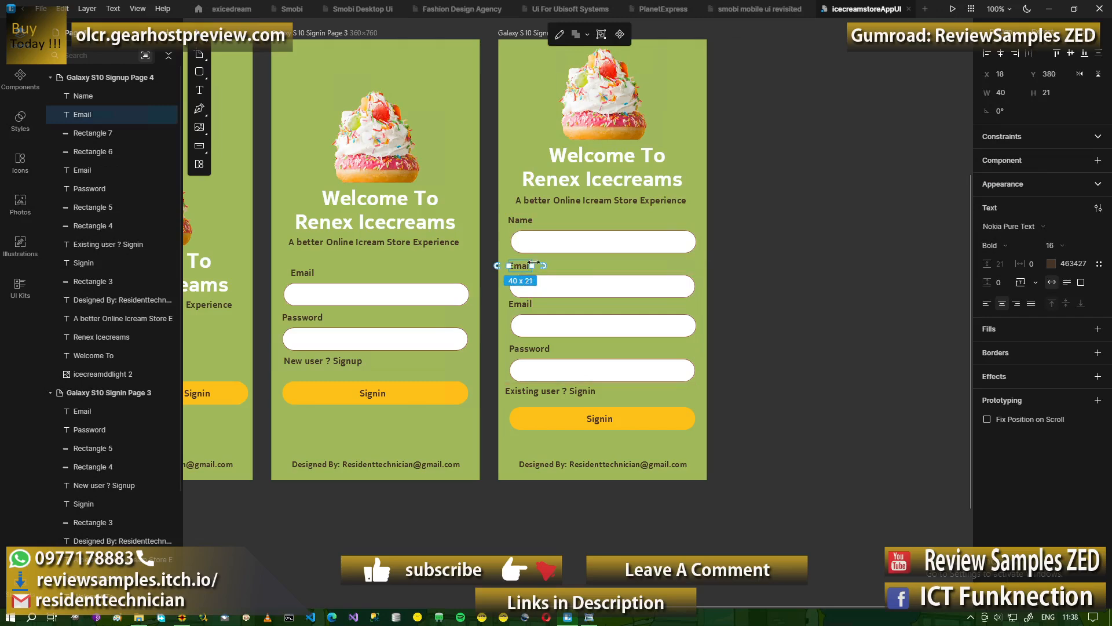
pyautogui.click(579, 269)
pyautogui.click(532, 267)
pyautogui.moveTo(532, 266); pyautogui.dragTo(531, 265)
pyautogui.moveTo(531, 265); pyautogui.dragTo(531, 264)
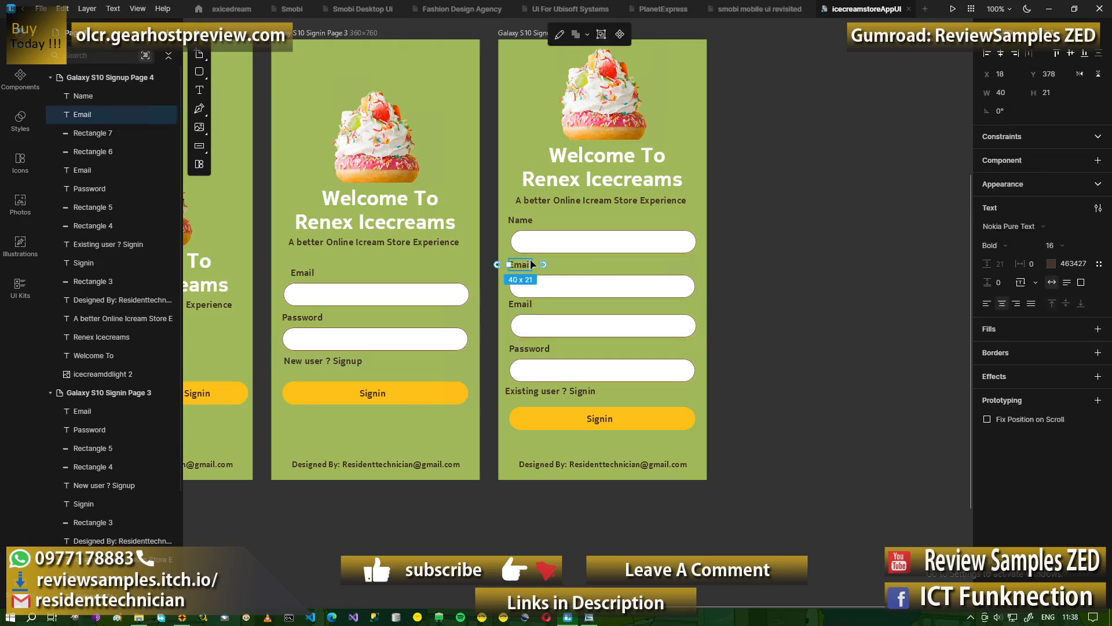
# Following the reference image, change the third field's label to "Password" and move it to X 19, Y 451, in line with the Email label.
pyautogui.click(596, 621)
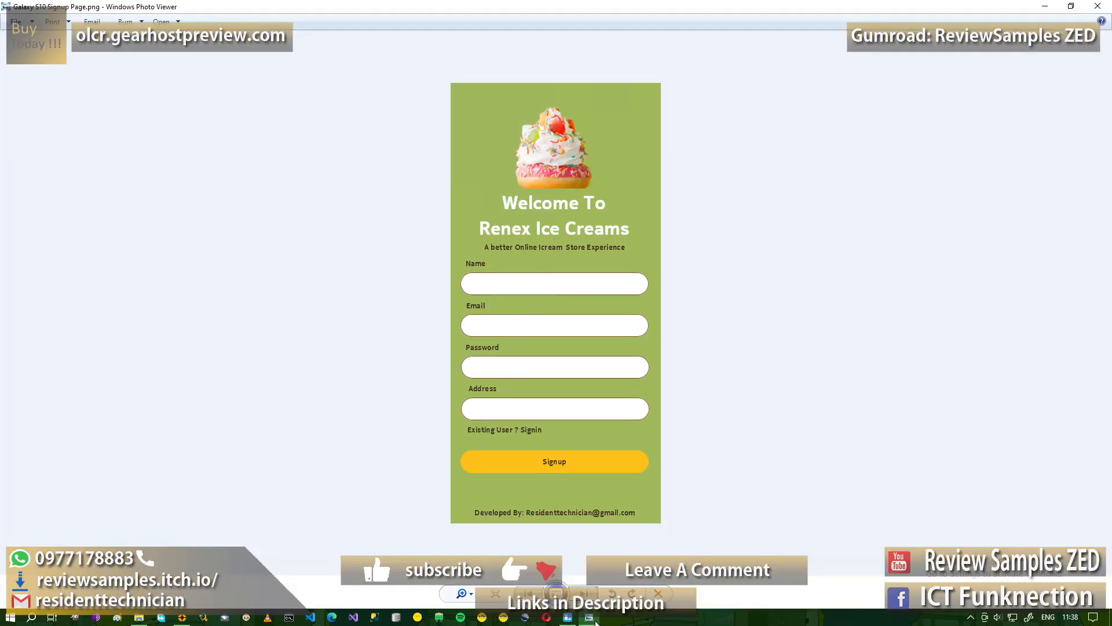
pyautogui.click(595, 622)
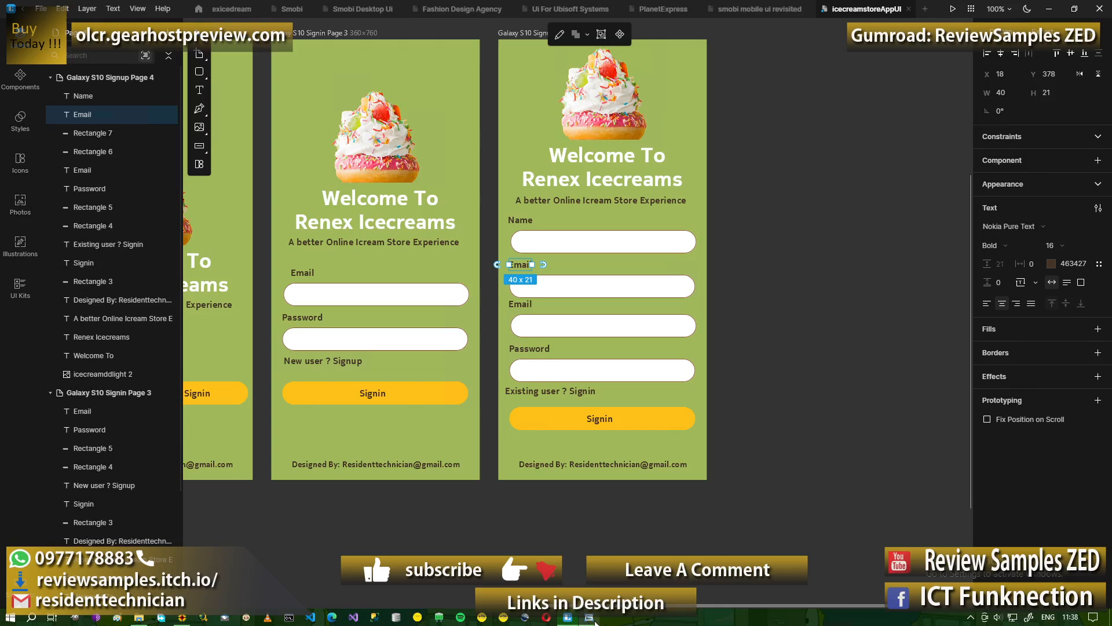
pyautogui.click(517, 308)
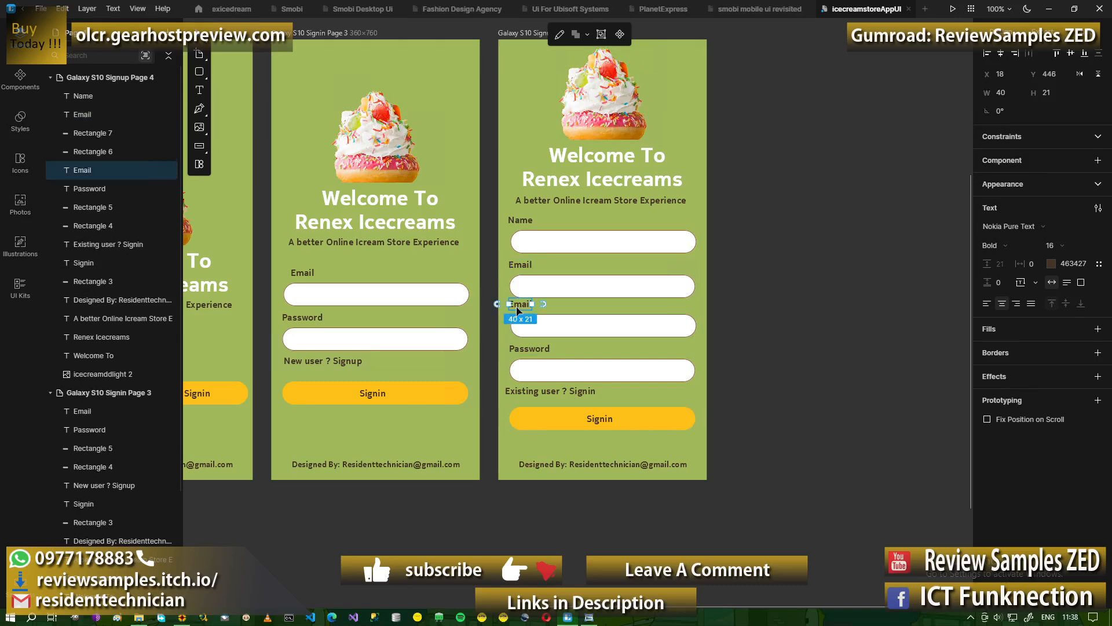
pyautogui.moveTo(517, 310); pyautogui.dragTo(518, 311)
pyautogui.doubleClick(517, 308)
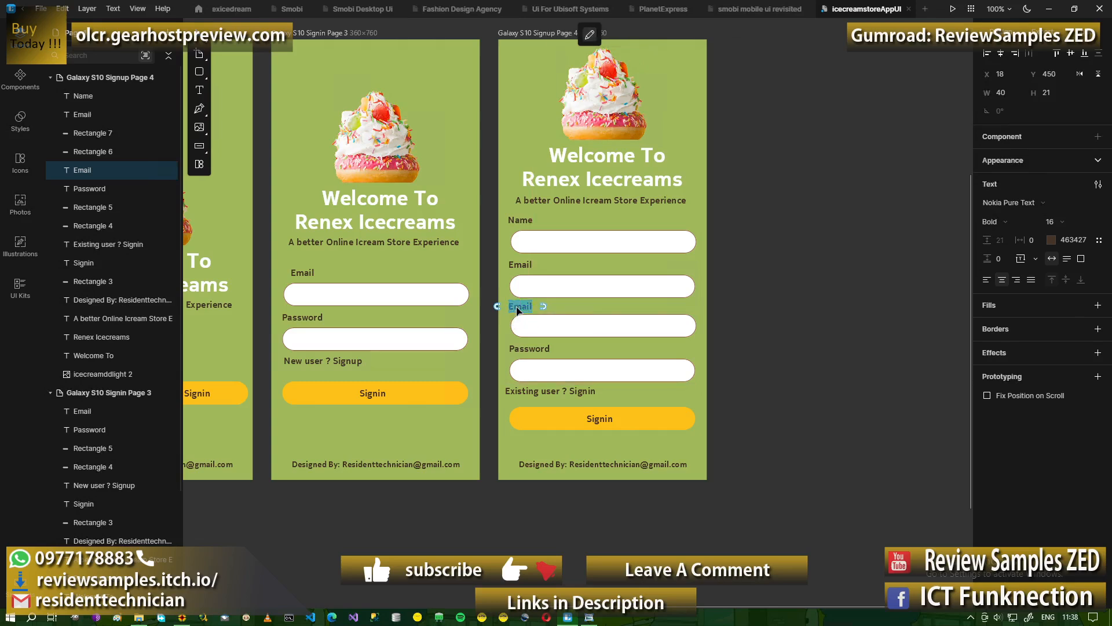
pyautogui.write('Password')
pyautogui.click(595, 351)
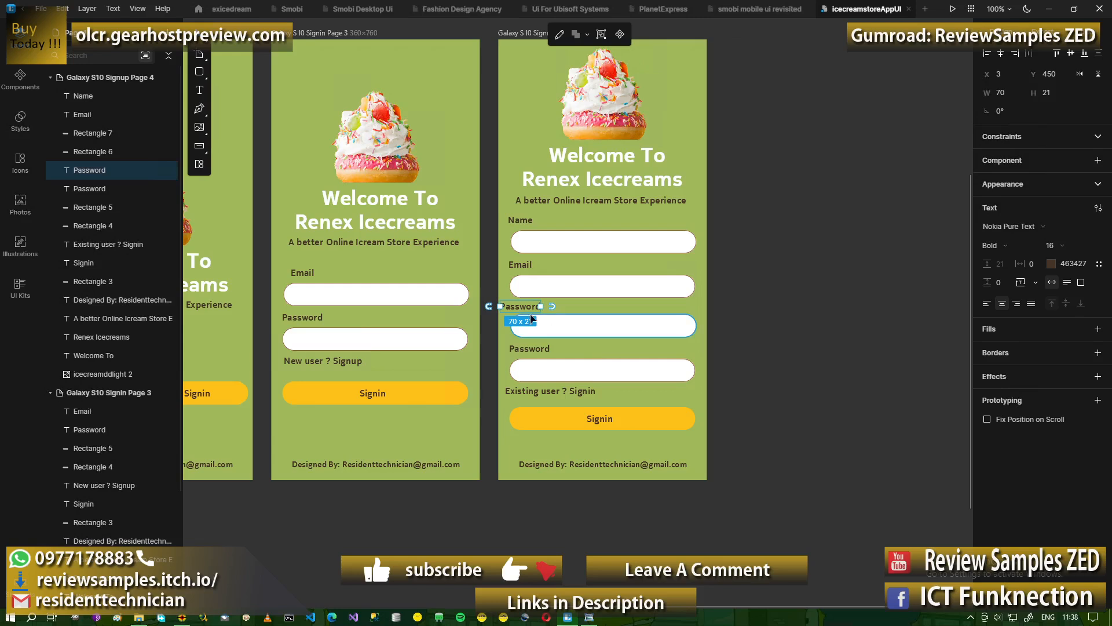
pyautogui.moveTo(525, 307); pyautogui.dragTo(530, 311)
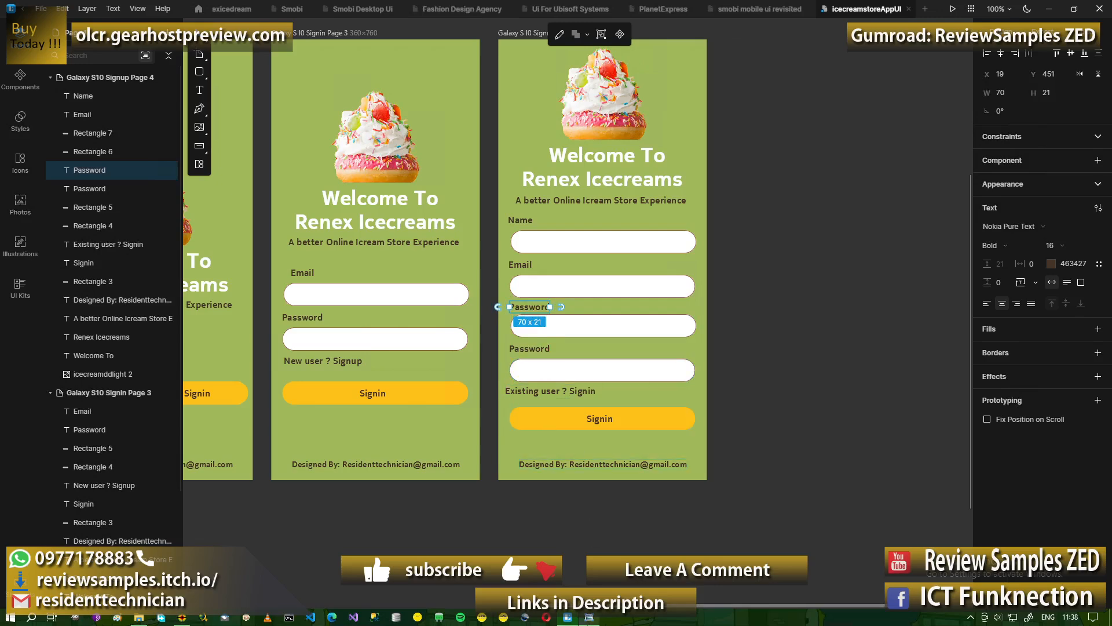
# Check the reference image and change the label above the fourth field on Signup Page 4 to "Address".
pyautogui.click(589, 620)
pyautogui.click(590, 619)
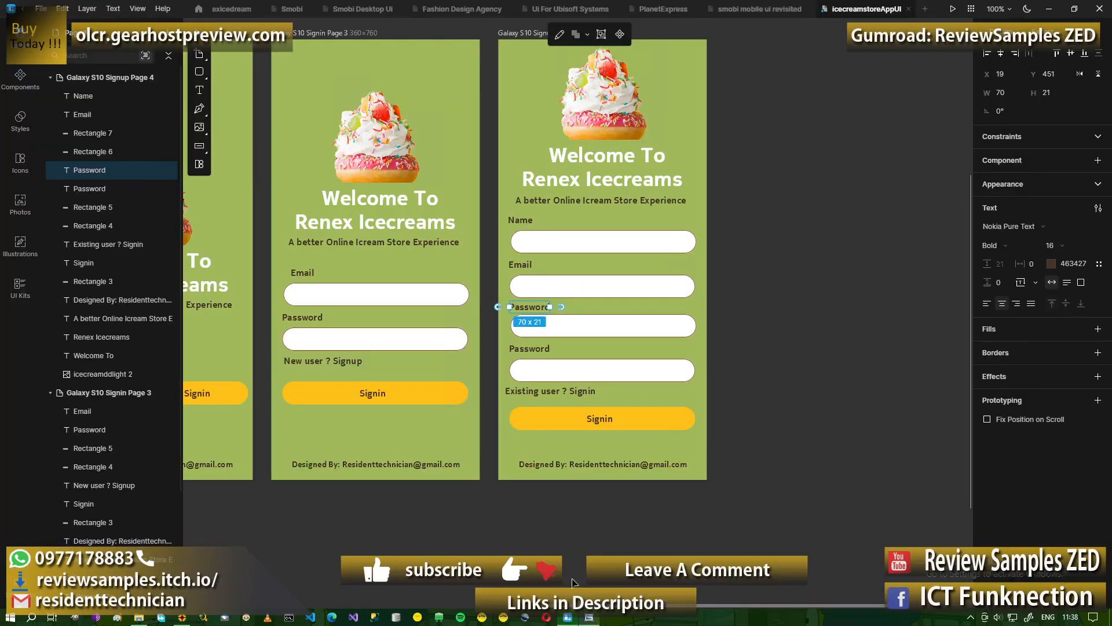
pyautogui.doubleClick(534, 349)
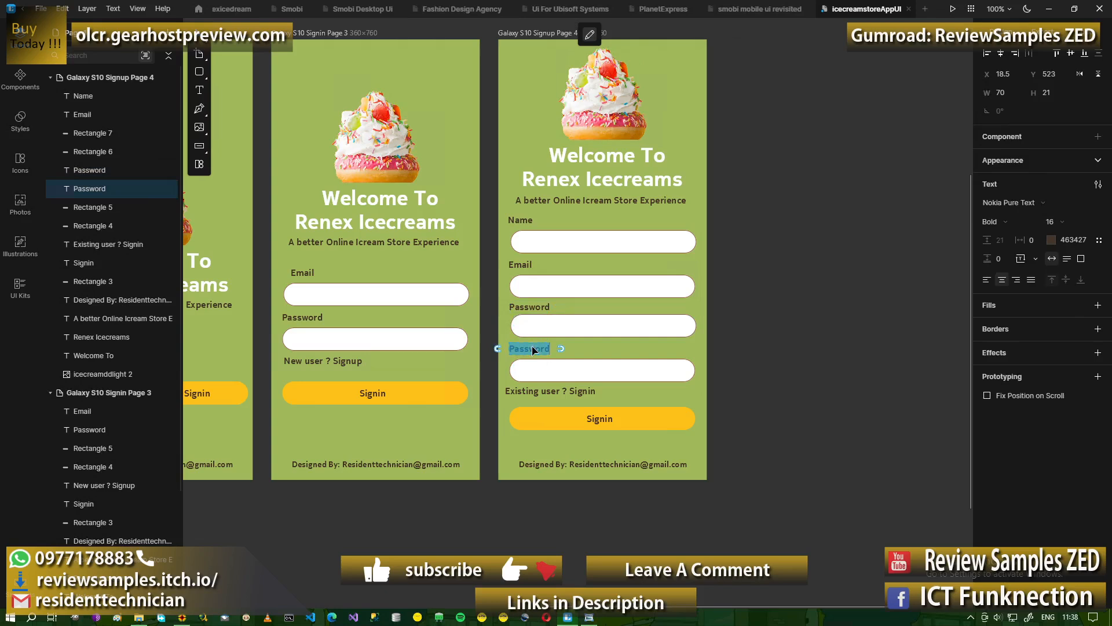
pyautogui.write('Addresss')
pyautogui.press('BackSpace')
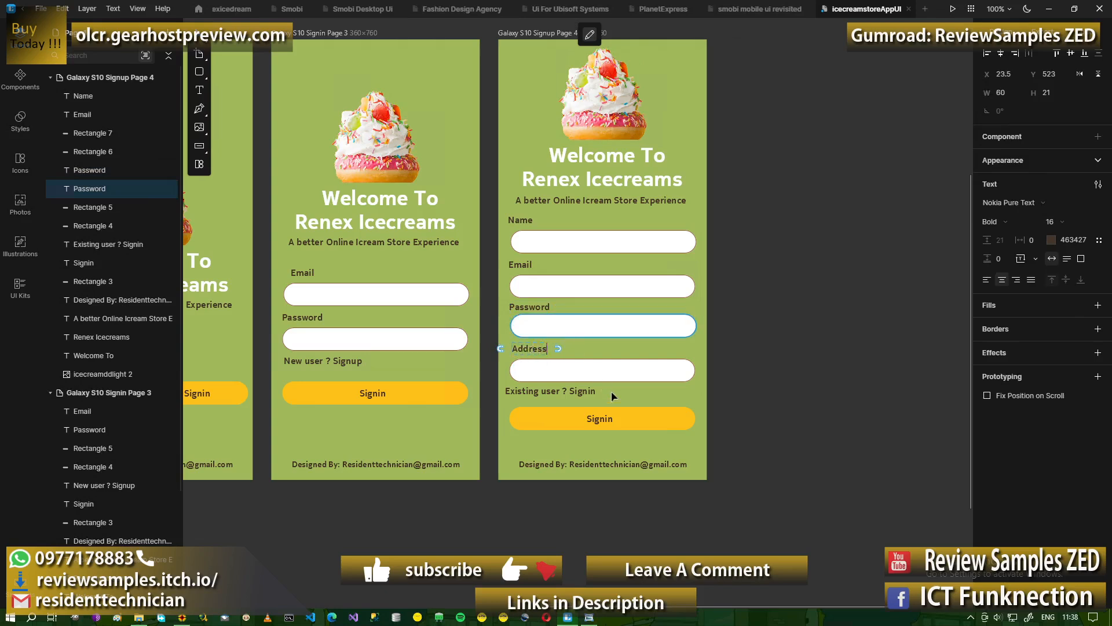
pyautogui.press('Escape')
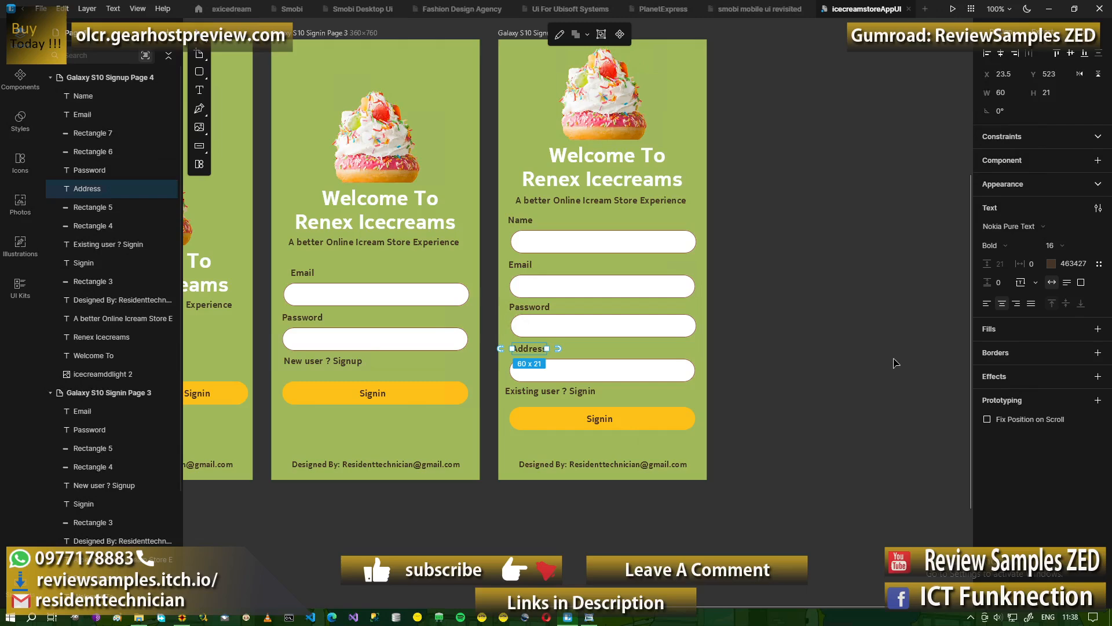
pyautogui.click(753, 466)
# Following the reference image, move the Address label left to X 15.5, Y 523, in line with the labels above it.
pyautogui.click(589, 617)
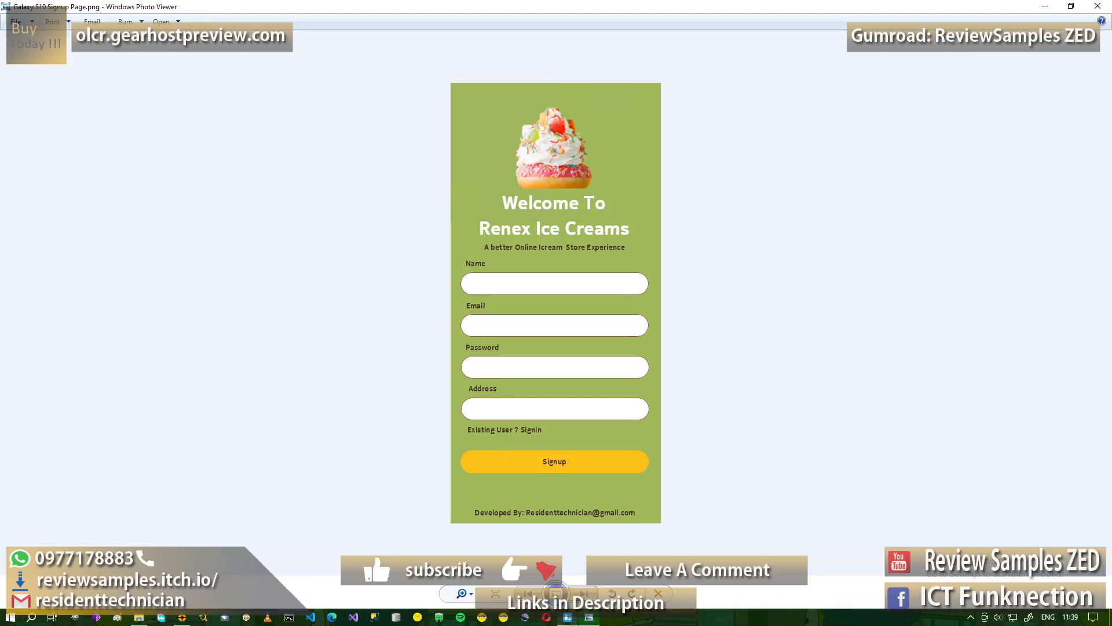
pyautogui.click(590, 618)
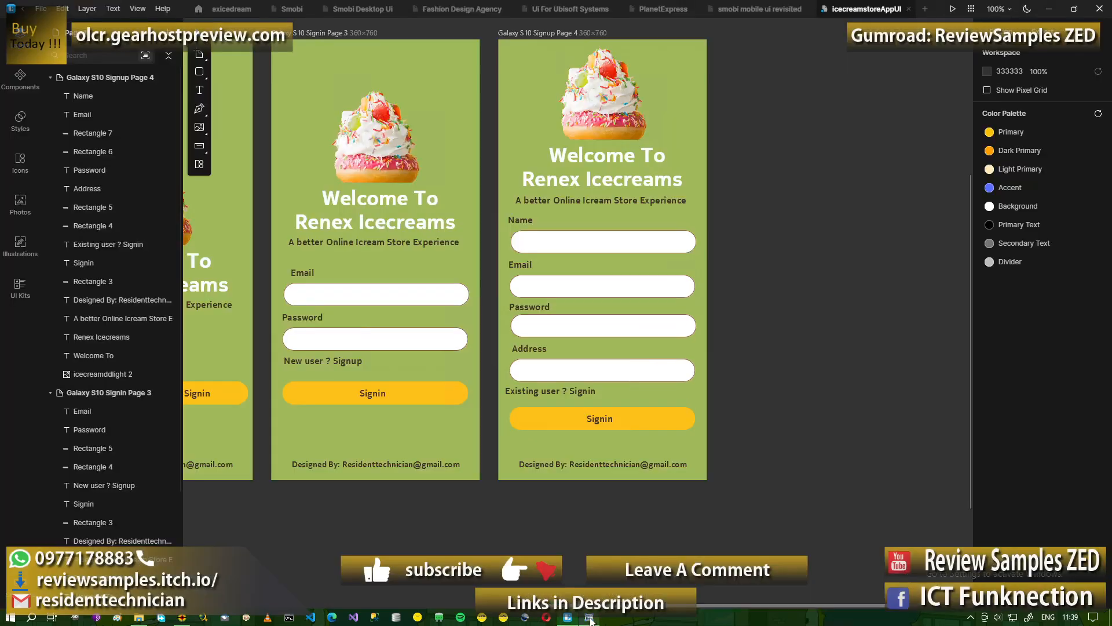
pyautogui.click(523, 351)
pyautogui.press('Left')
pyautogui.press('Left')
pyautogui.press('Left')
pyautogui.press('Left')
pyautogui.press('Left')
pyautogui.press('Left')
pyautogui.press('Left')
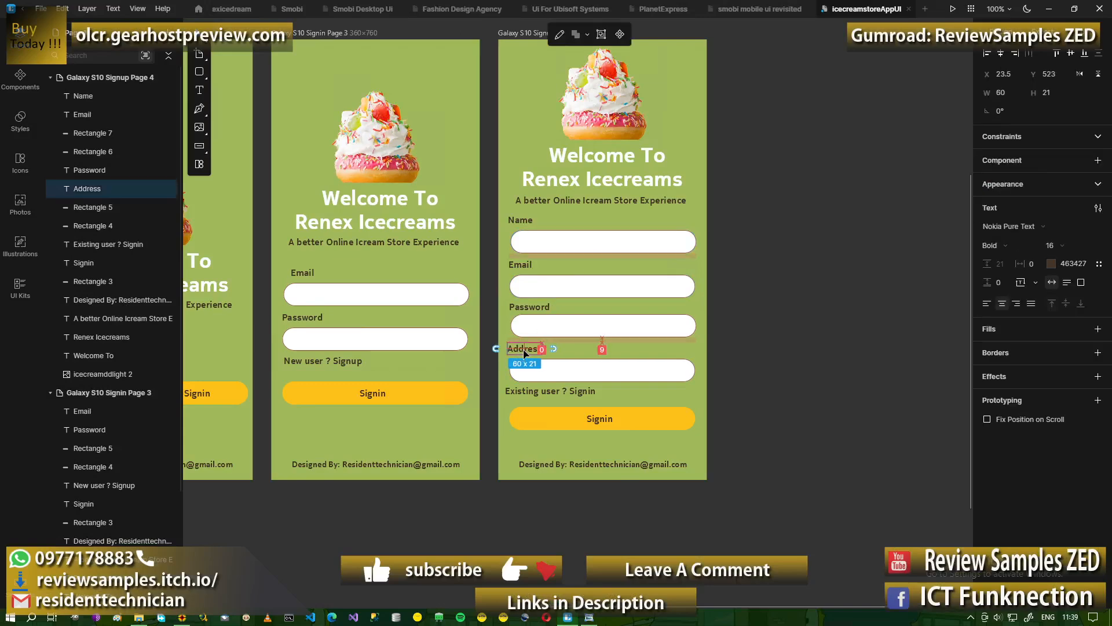
pyautogui.press('Left')
pyautogui.press('Left')
pyautogui.press('Left')
pyautogui.press('Left')
pyautogui.press('Left')
pyautogui.press('Left')
pyautogui.press('Left')
pyautogui.press('Left')
pyautogui.click(717, 389)
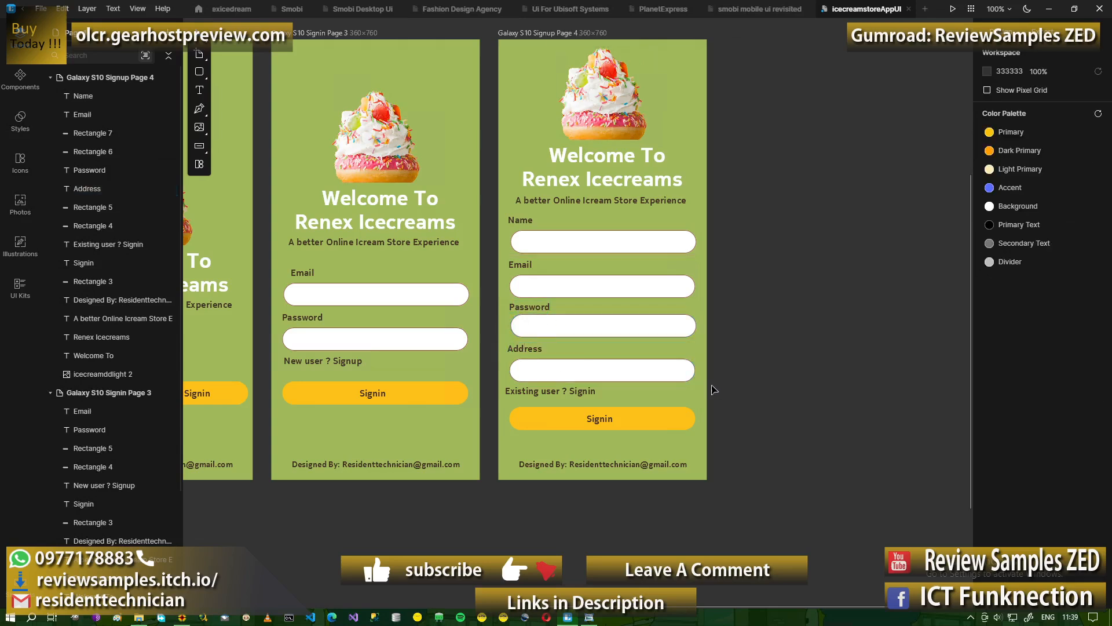
# Nudge the third and fourth input fields, the Address label and the "Existing user ? Signin" text down about 2 px together.
pyautogui.click(515, 309)
pyautogui.click(522, 351)
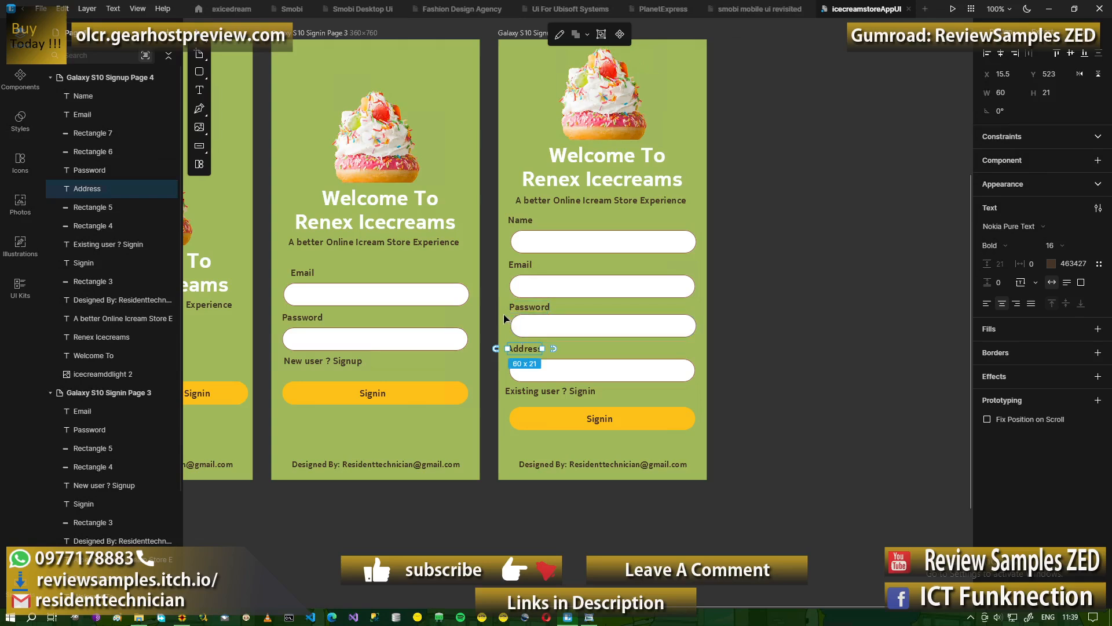
pyautogui.moveTo(506, 320); pyautogui.dragTo(545, 396)
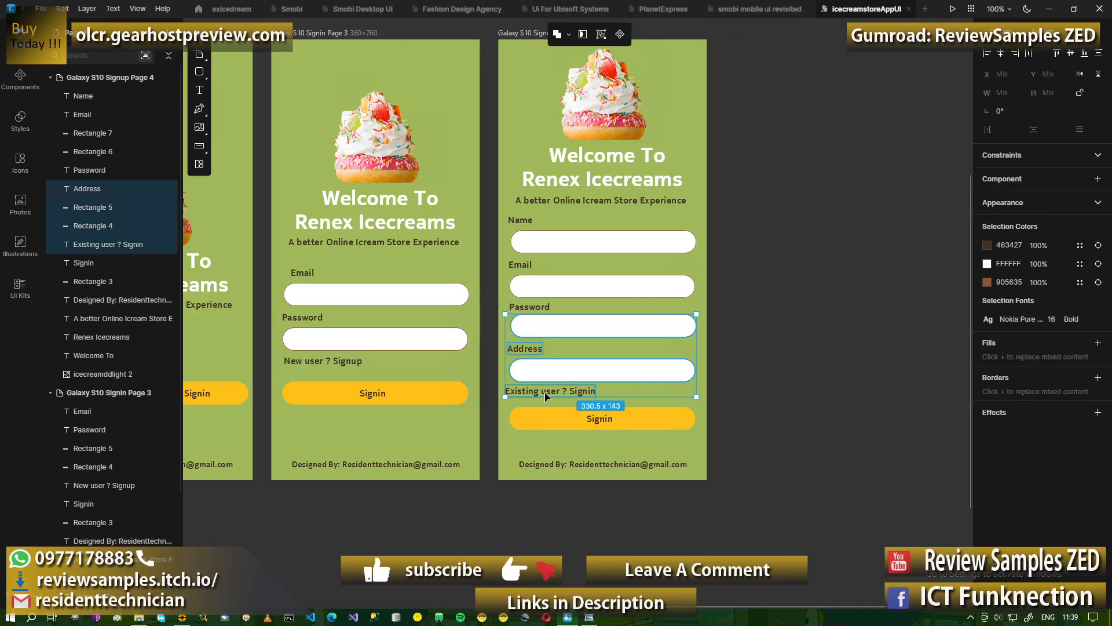
pyautogui.press('Down')
pyautogui.press('Down')
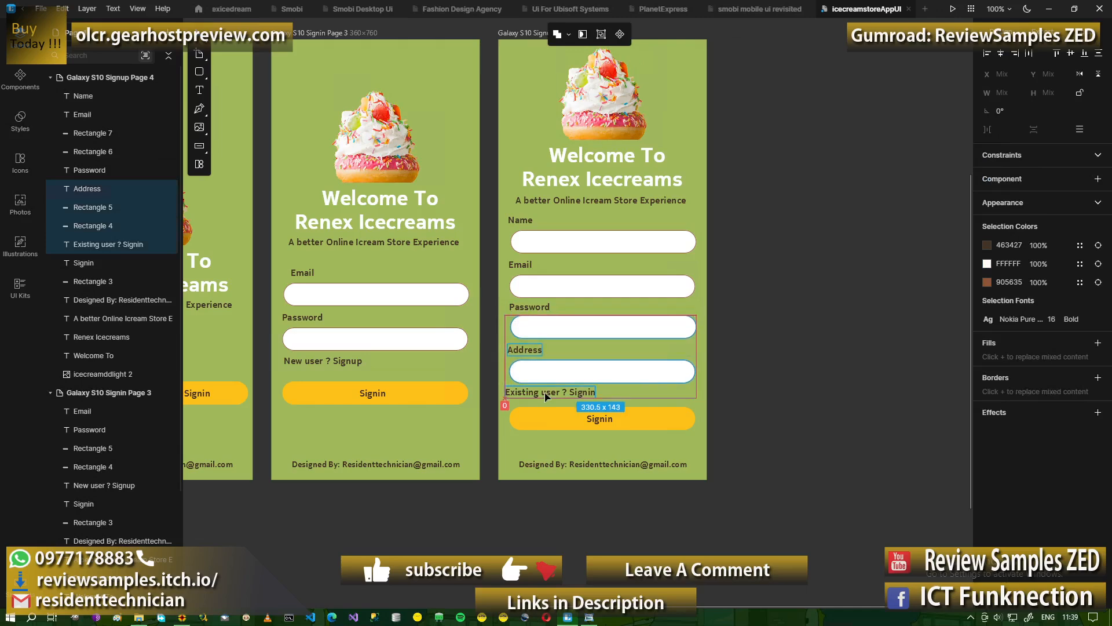
# Move the yellow button and its Signin text on Signup Page 4 down about 4 px.
pyautogui.click(600, 418)
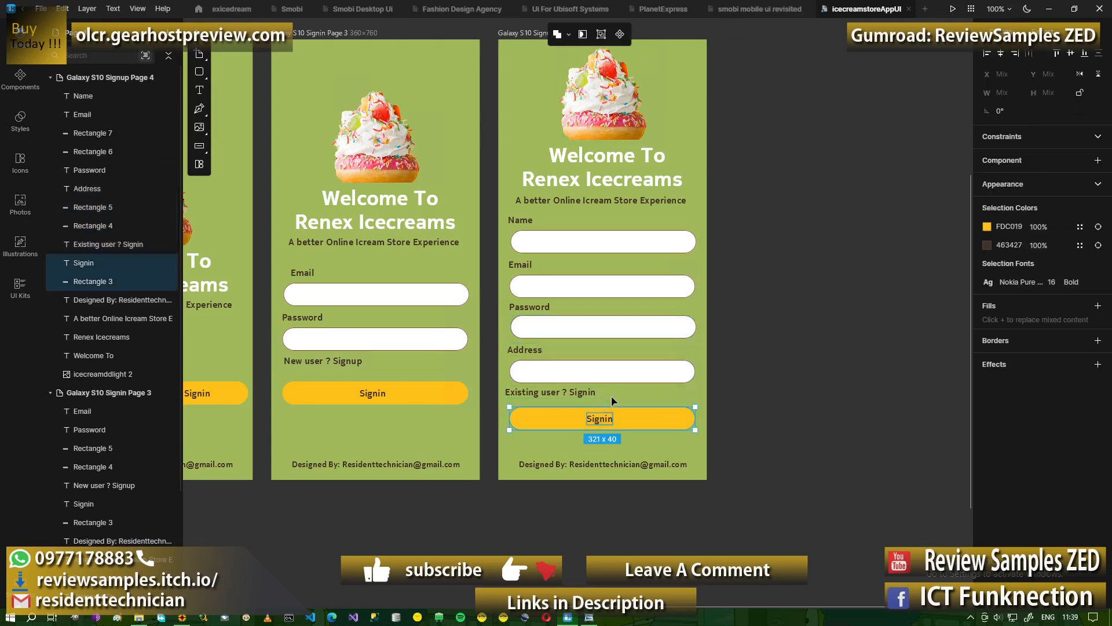
pyautogui.press('Down')
pyautogui.press('Down')
pyautogui.press('Down')
pyautogui.press('Down')
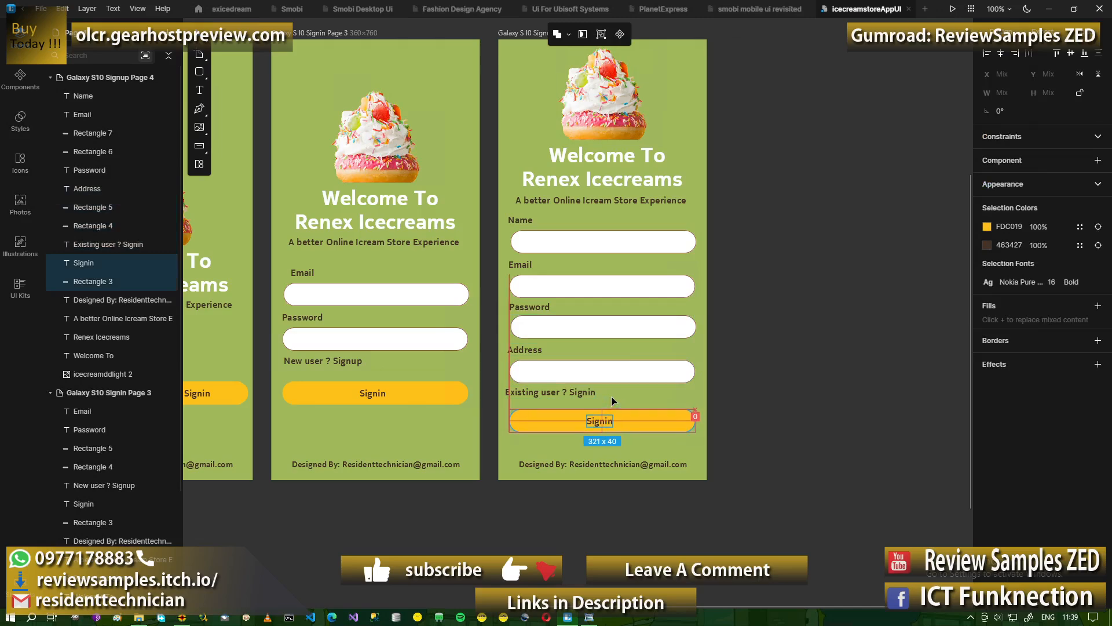
pyautogui.click(791, 397)
# Check the reference image and move the "Existing user ? Signin" text to X 18.5, Y 602.
pyautogui.click(579, 394)
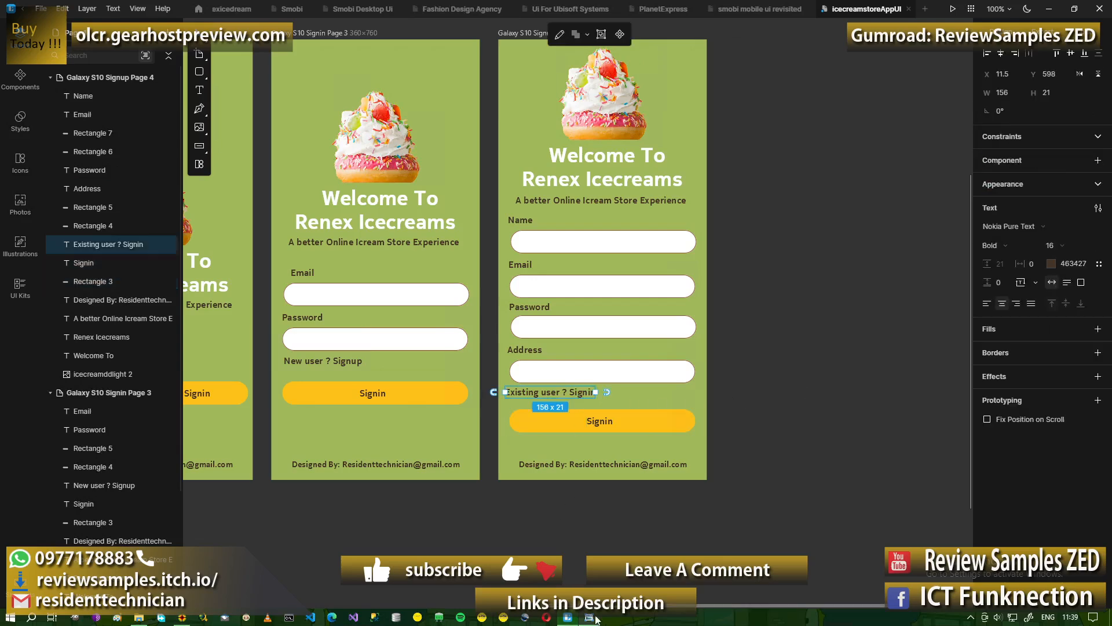
pyautogui.click(589, 619)
pyautogui.click(590, 619)
pyautogui.press('Right')
pyautogui.press('Right')
pyautogui.press('Right')
pyautogui.press('Right')
pyautogui.press('Right')
pyautogui.press('Right')
pyautogui.press('Right')
pyautogui.press('Right')
pyautogui.press('Right')
pyautogui.press('Right')
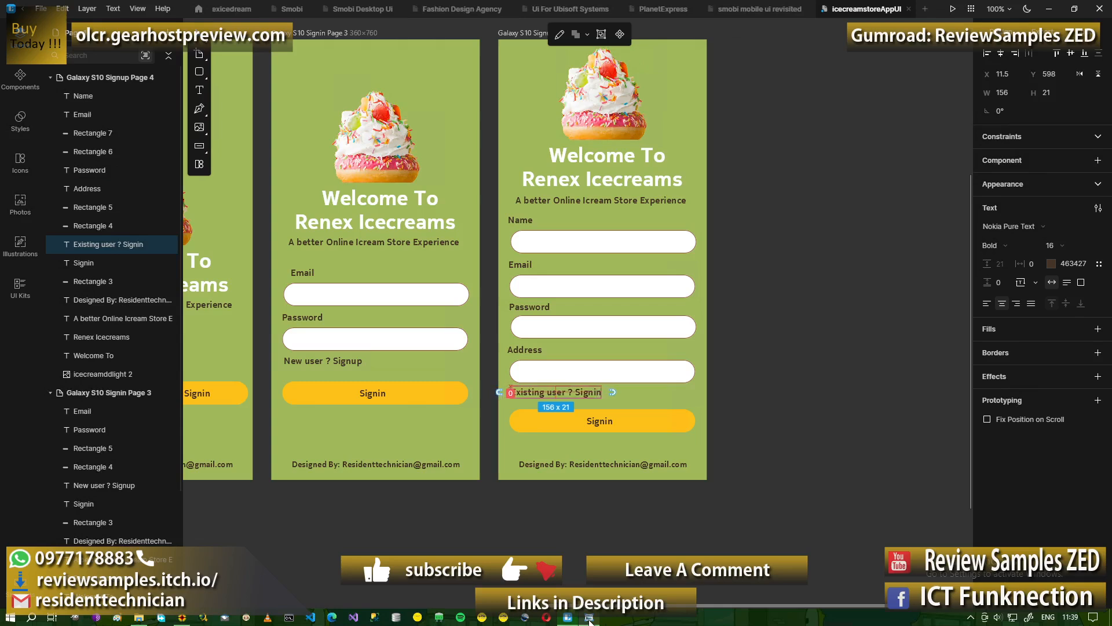
pyautogui.press('Right')
pyautogui.press('Right')
pyautogui.press('Right')
pyautogui.press('Right')
pyautogui.press('Right')
pyautogui.press('Right')
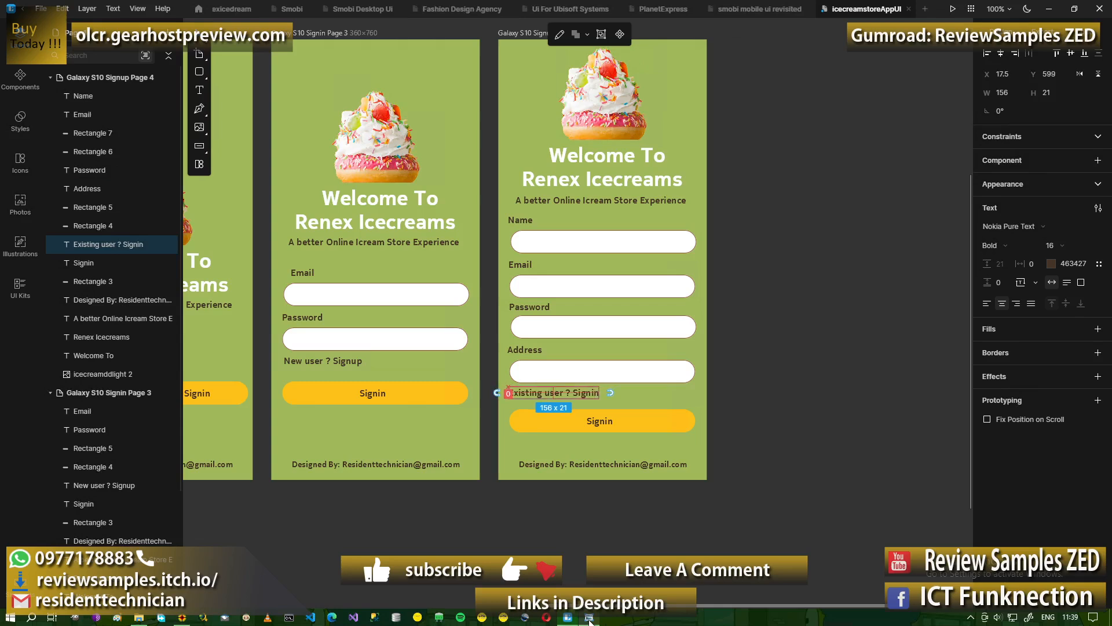
pyautogui.press('Down')
pyautogui.press('Right')
pyautogui.press('Down')
pyautogui.press('Down')
pyautogui.press('Down')
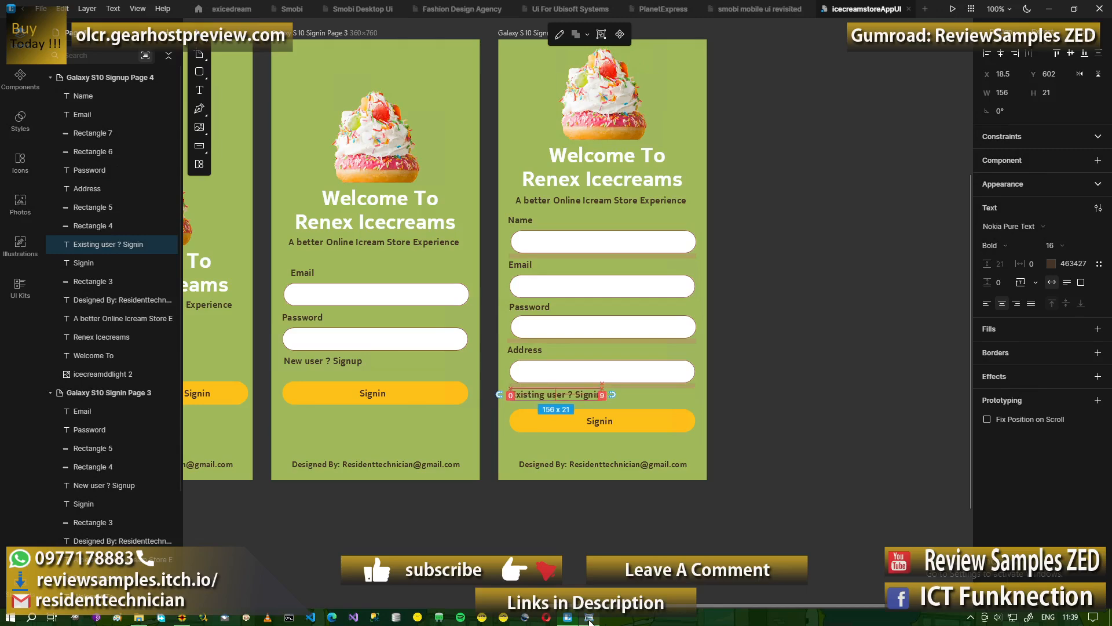
# Recheck the reference image and lower the yellow button with its Signin text about 6 px to widen the gap above it.
pyautogui.click(589, 618)
pyautogui.click(590, 619)
pyautogui.click(711, 436)
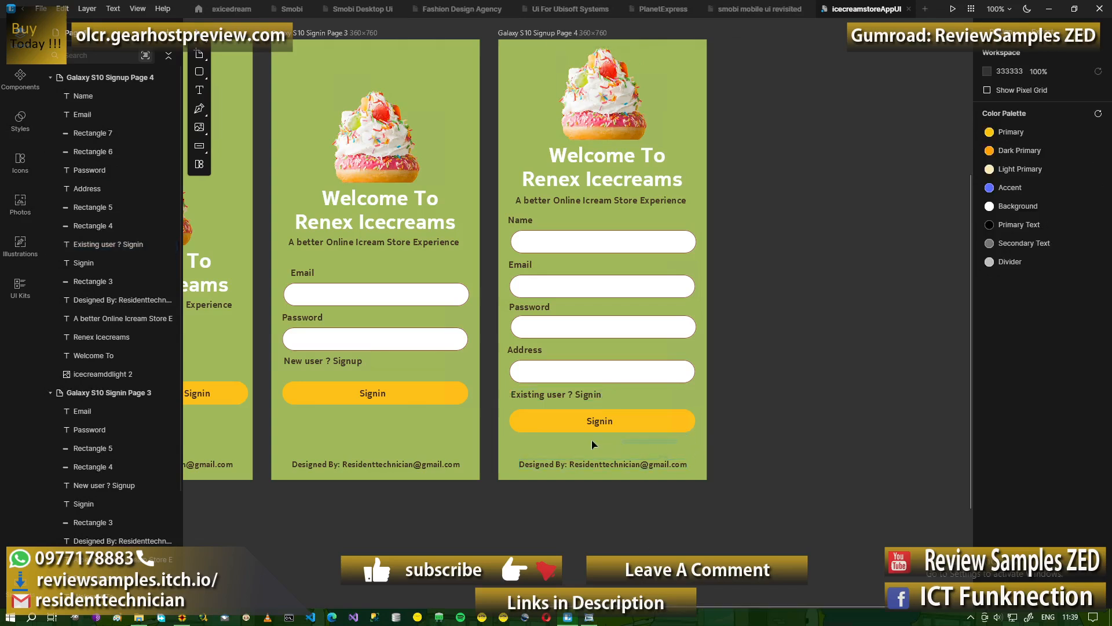
pyautogui.moveTo(592, 445); pyautogui.dragTo(506, 414)
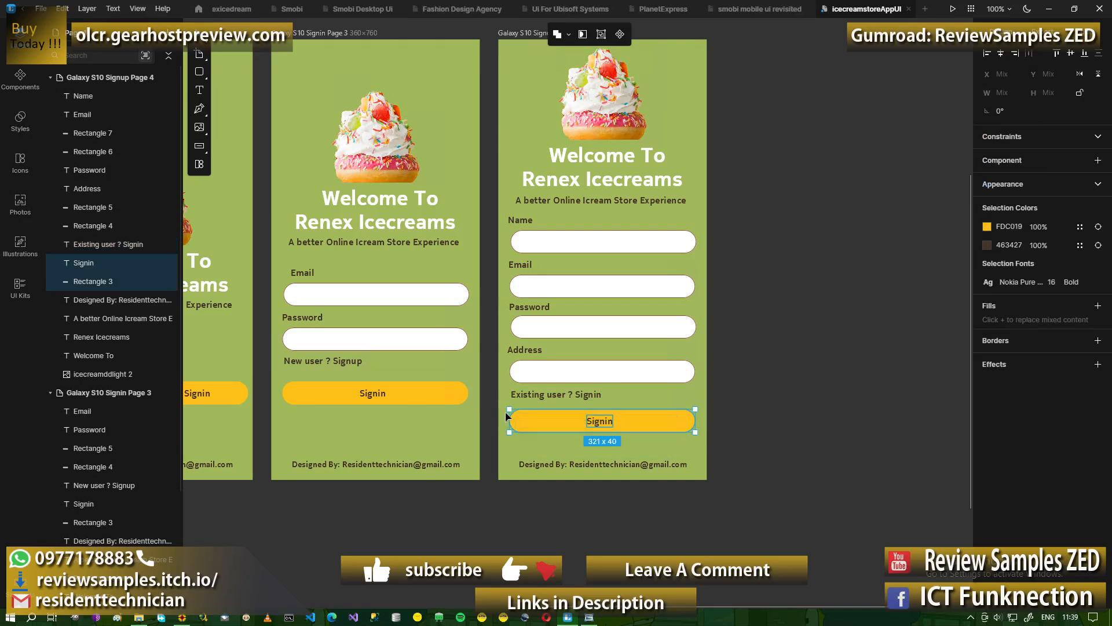
pyautogui.press('Down')
pyautogui.press('Down')
pyautogui.press('Down')
pyautogui.press('Down')
pyautogui.press('Down')
pyautogui.press('Down')
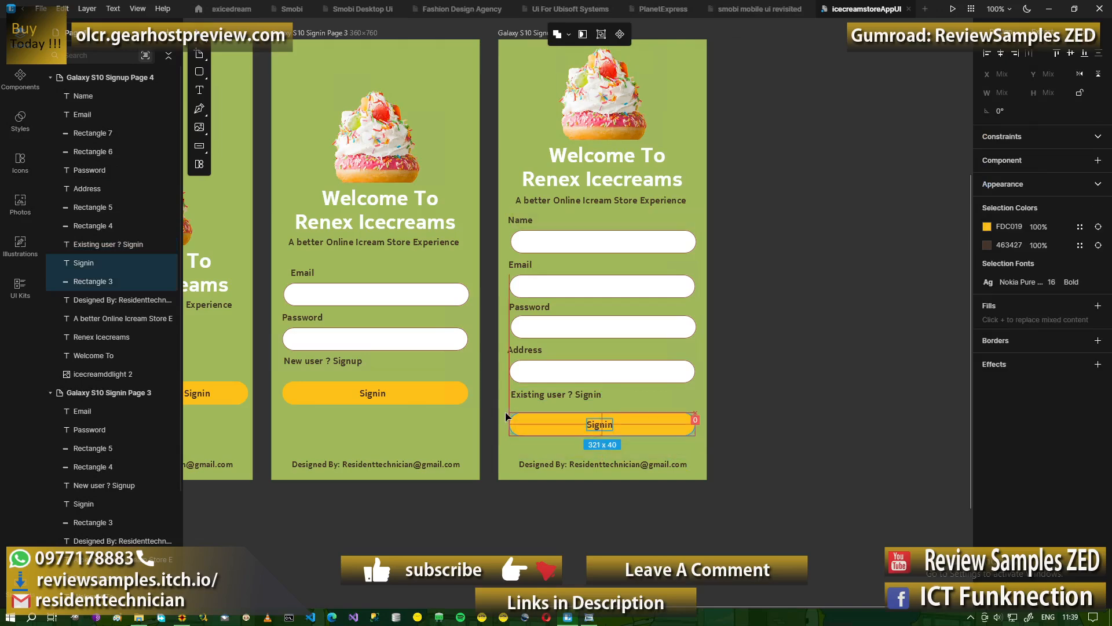
pyautogui.click(763, 480)
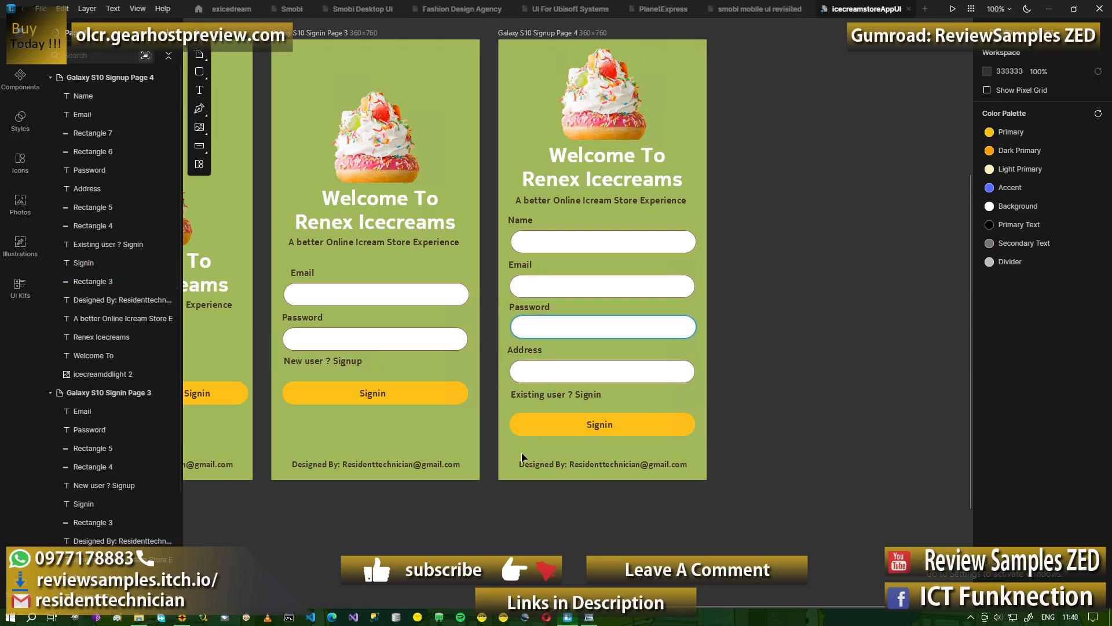
# Following the reference image, shift the Name, Email, Password and Address labels and the "Existing user ? Signin" text right together by about 11 px.
pyautogui.click(590, 618)
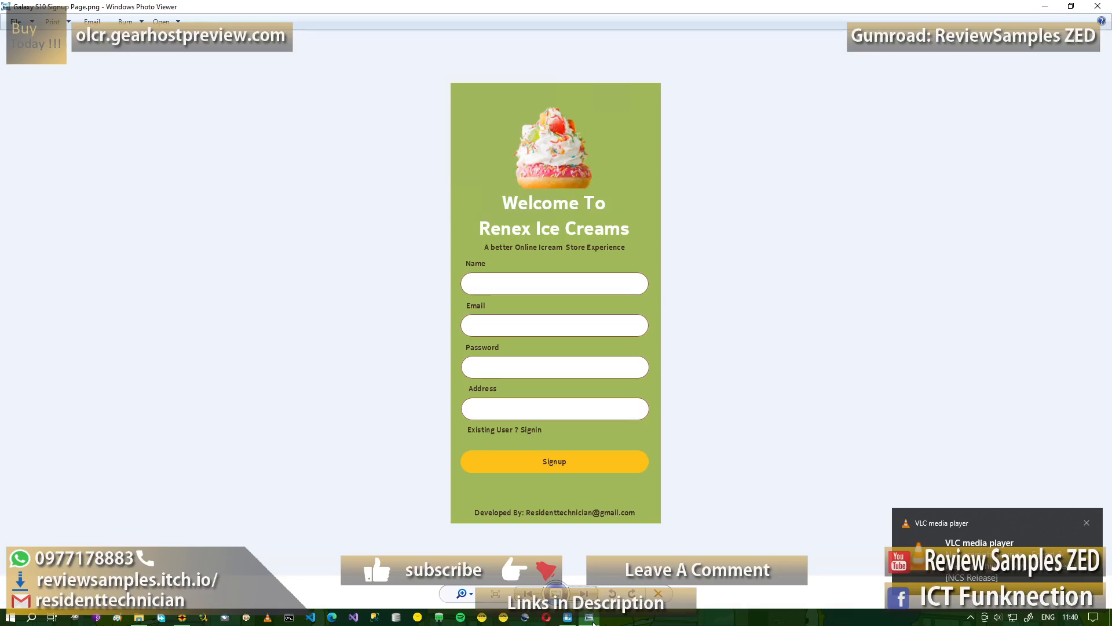
pyautogui.click(590, 619)
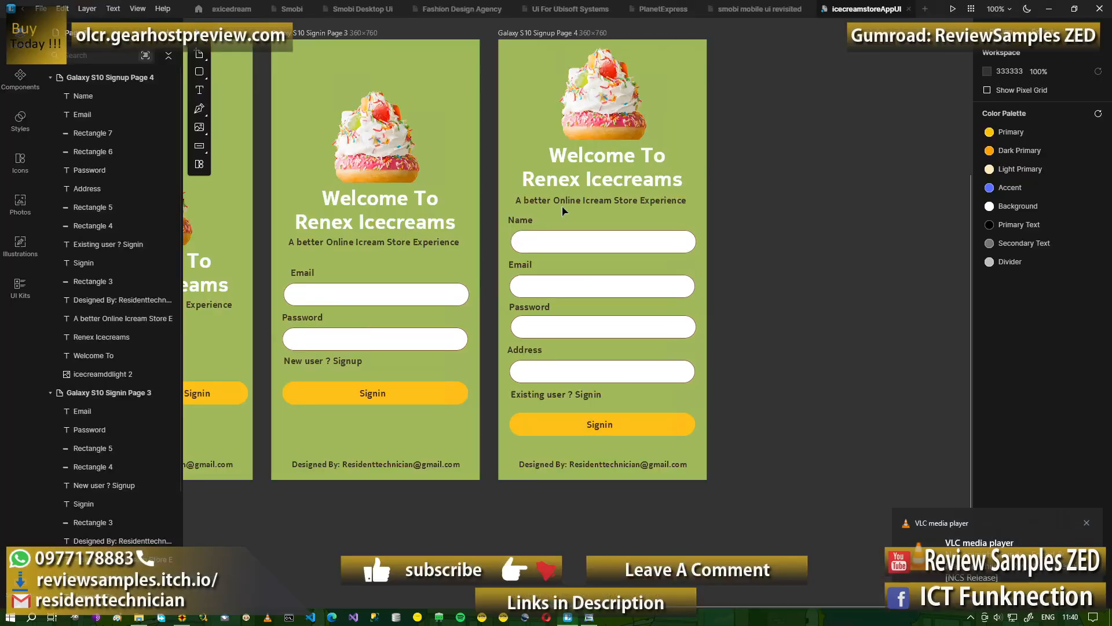
pyautogui.click(524, 222)
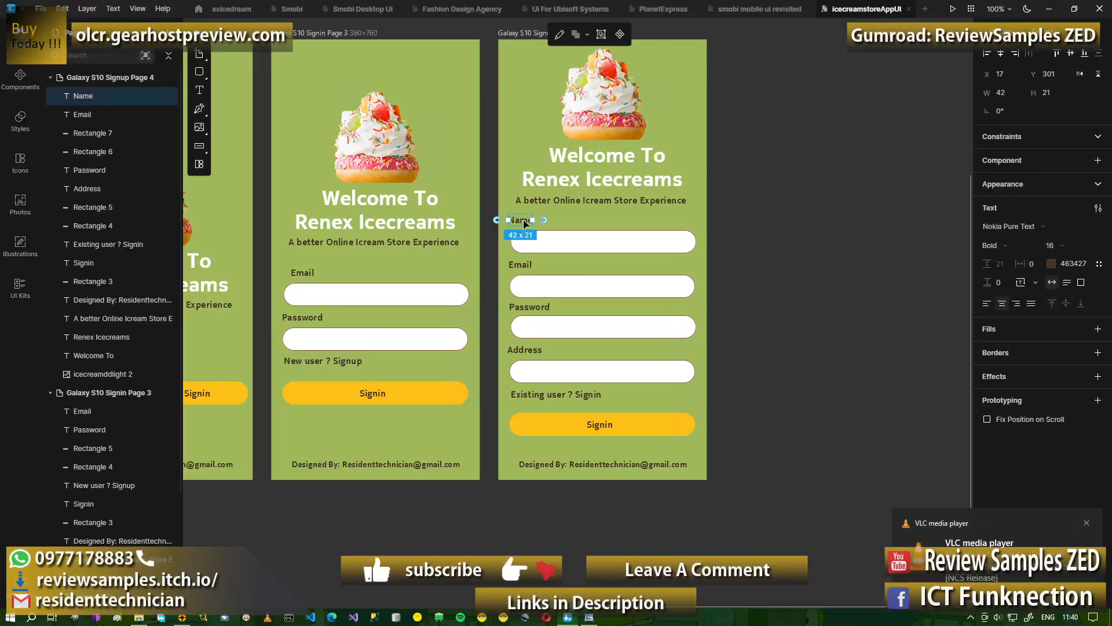
pyautogui.keyDown('shift'); pyautogui.click(526, 266); pyautogui.keyUp('shift')
pyautogui.keyDown('shift'); pyautogui.click(527, 309); pyautogui.keyUp('shift')
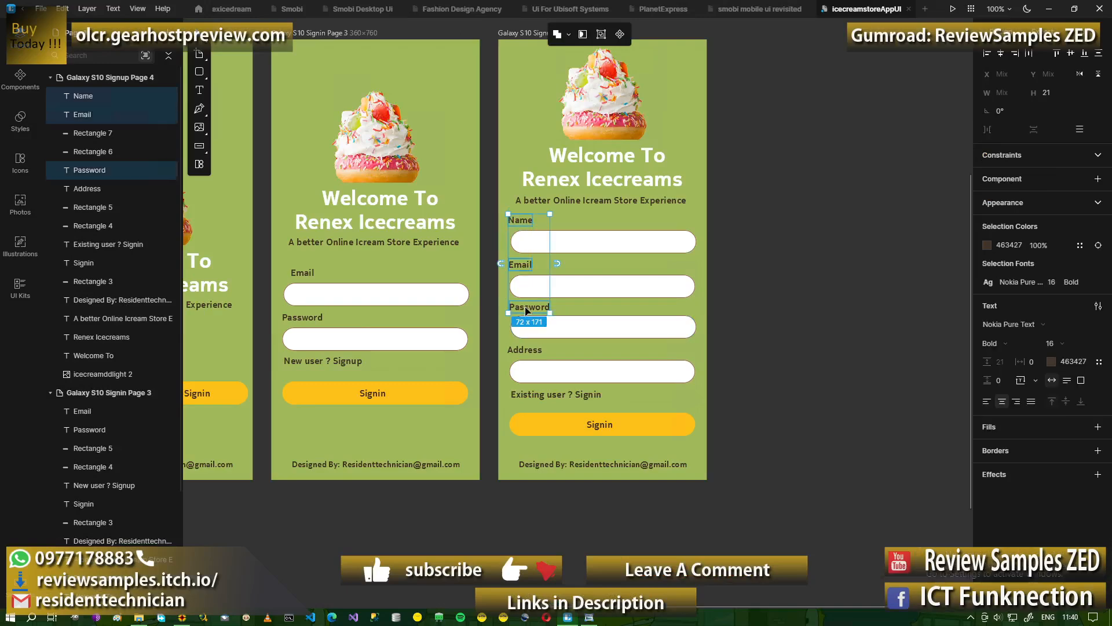
pyautogui.keyDown('shift'); pyautogui.click(525, 350); pyautogui.keyUp('shift')
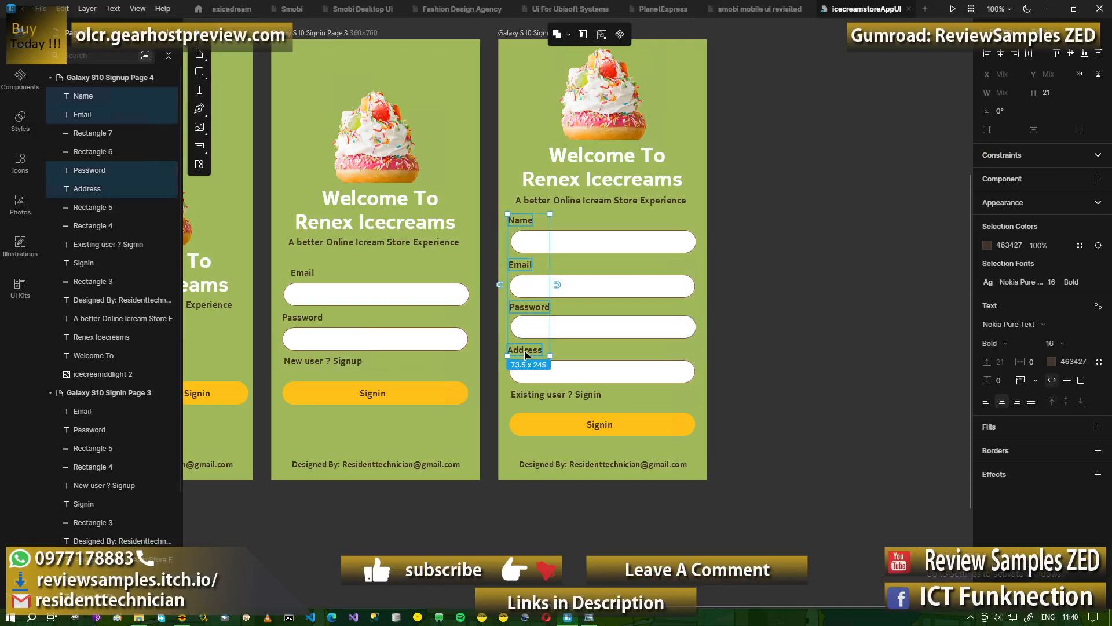
pyautogui.keyDown('shift'); pyautogui.click(527, 397); pyautogui.keyUp('shift')
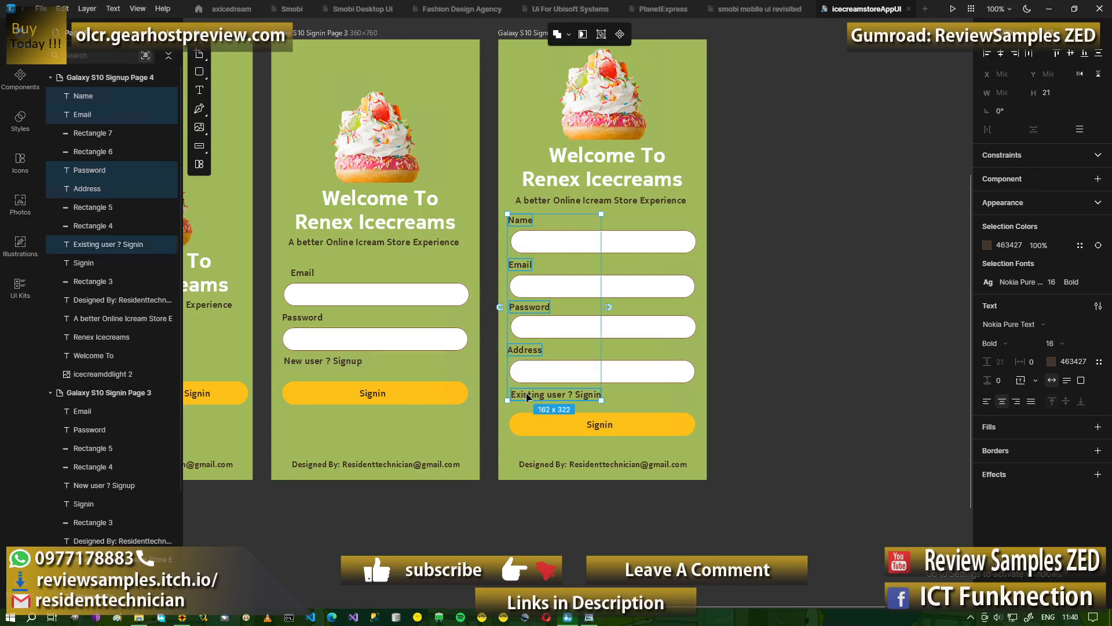
pyautogui.click(590, 618)
pyautogui.click(590, 618)
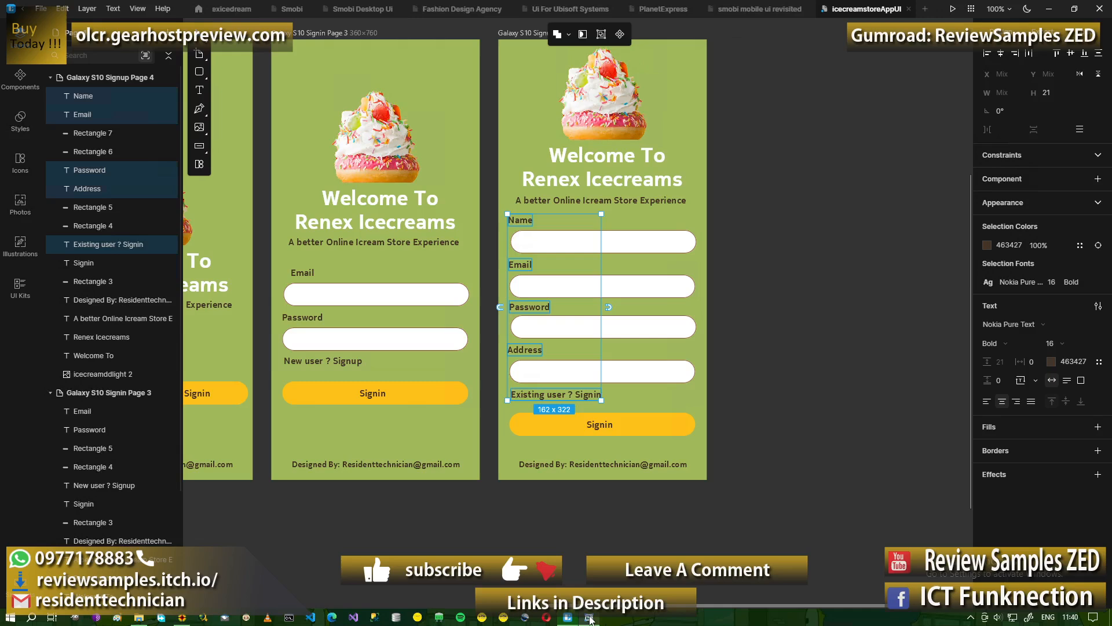
pyautogui.press('Right')
pyautogui.press('Right')
pyautogui.press('Right')
pyautogui.press('Right')
pyautogui.press('Right')
pyautogui.press('Right')
pyautogui.press('Right')
pyautogui.press('Right')
pyautogui.press('Right')
pyautogui.press('Right')
pyautogui.press('Right')
pyautogui.press('Right')
pyautogui.press('Right')
pyautogui.press('Right')
pyautogui.press('Right')
pyautogui.press('Right')
pyautogui.press('Right')
pyautogui.press('Right')
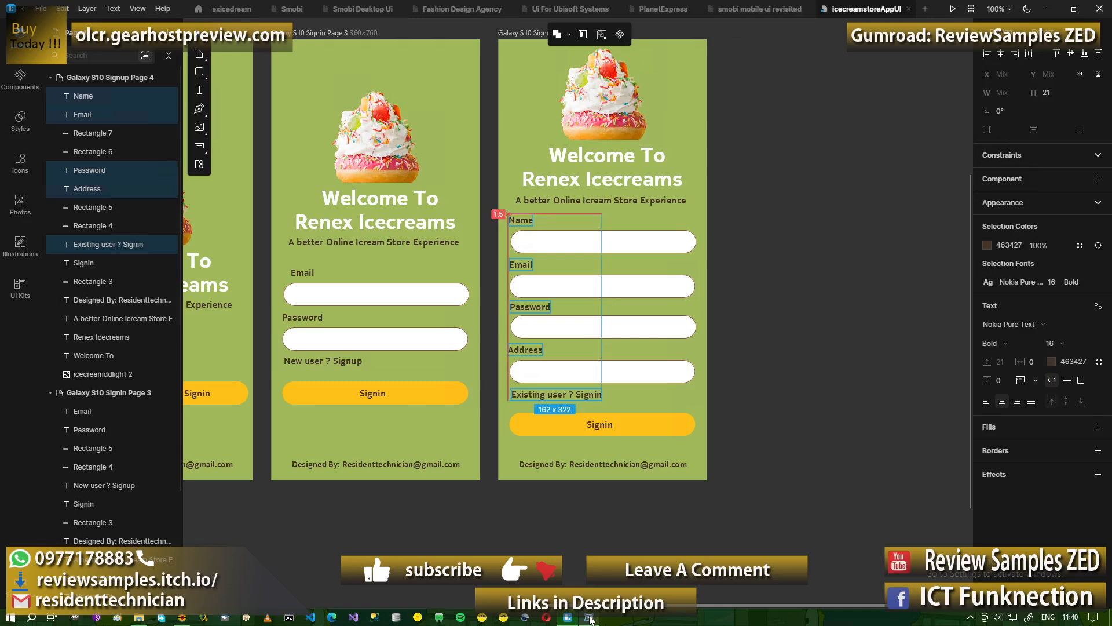
pyautogui.press('Left')
pyautogui.press('Left')
pyautogui.press('Left')
pyautogui.press('Left')
pyautogui.press('Left')
pyautogui.press('Left')
pyautogui.press('Left')
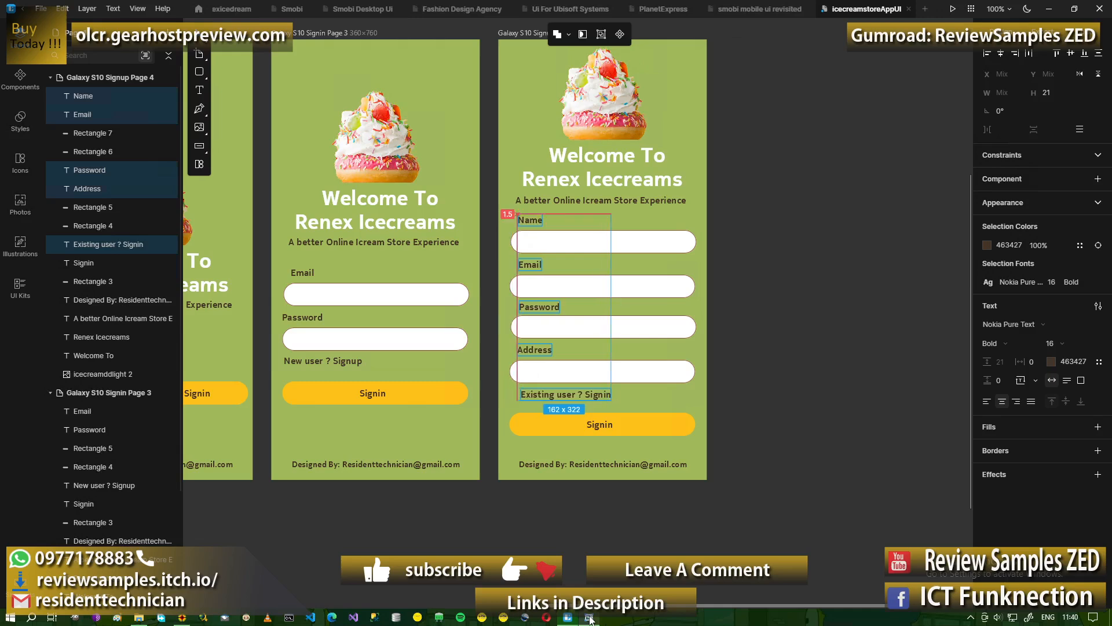
pyautogui.press('Escape')
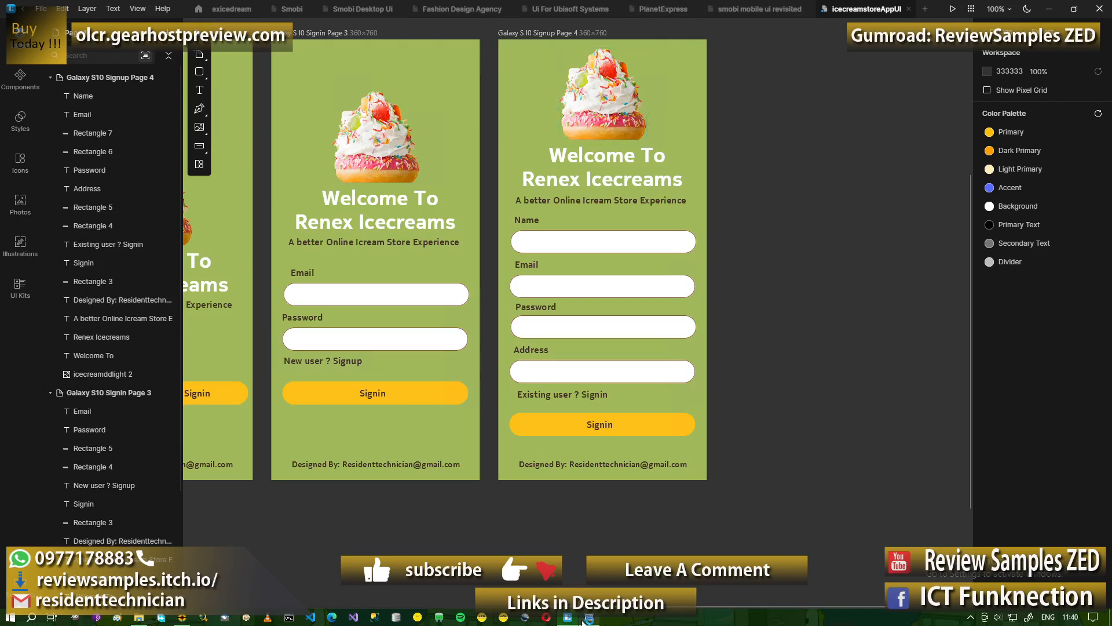
# Compare the adjusted Signup Page 4 layout with the reference image.
pyautogui.click(589, 617)
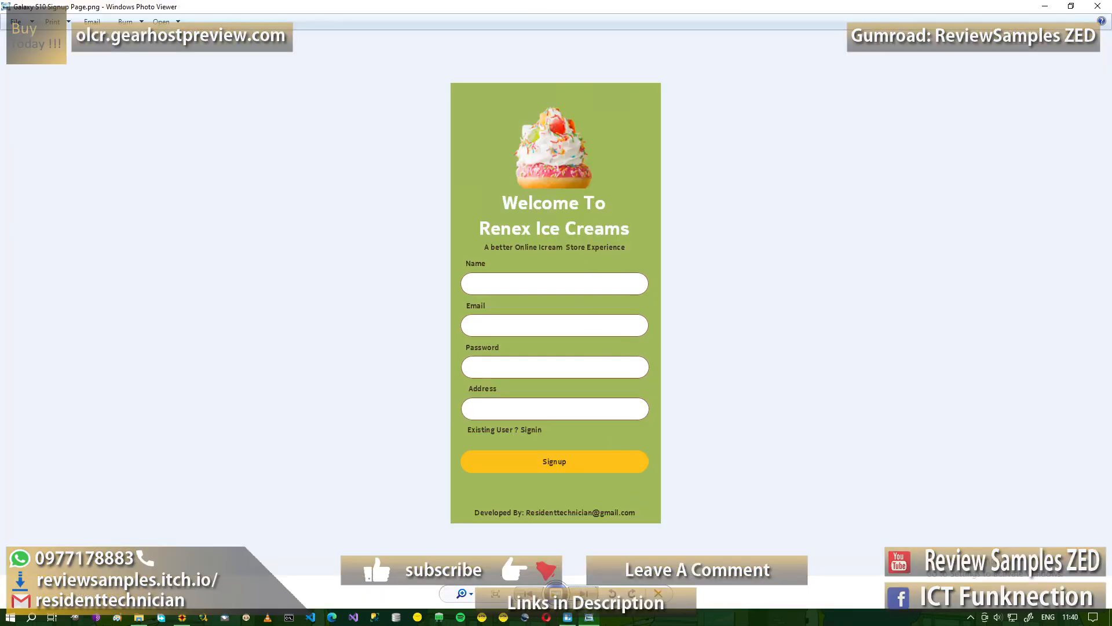
pyautogui.click(589, 618)
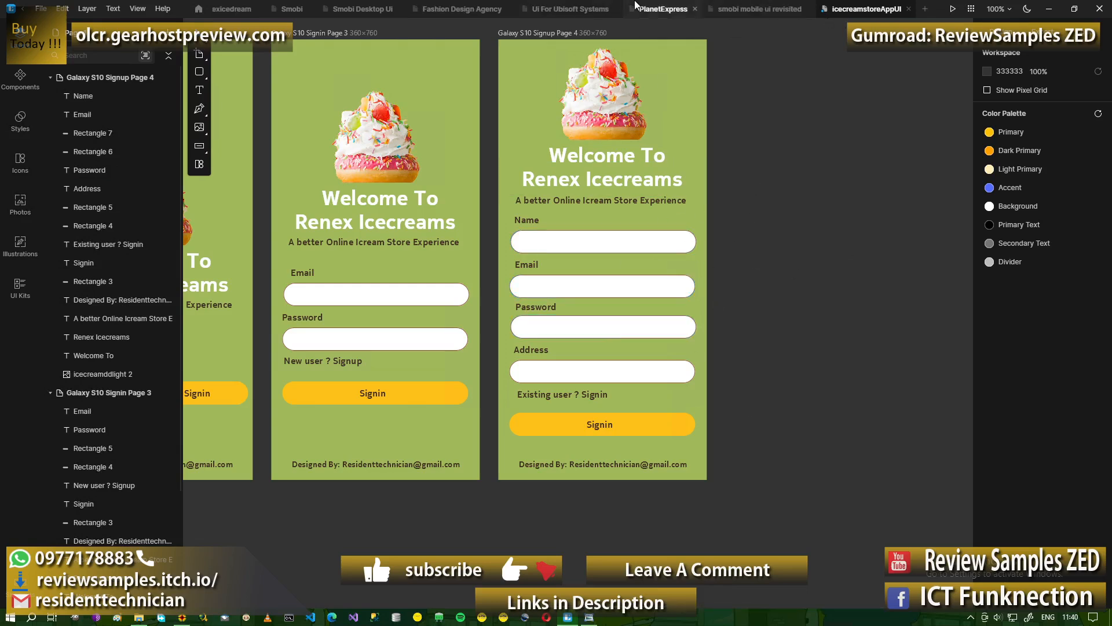
pyautogui.moveTo(636, 5)
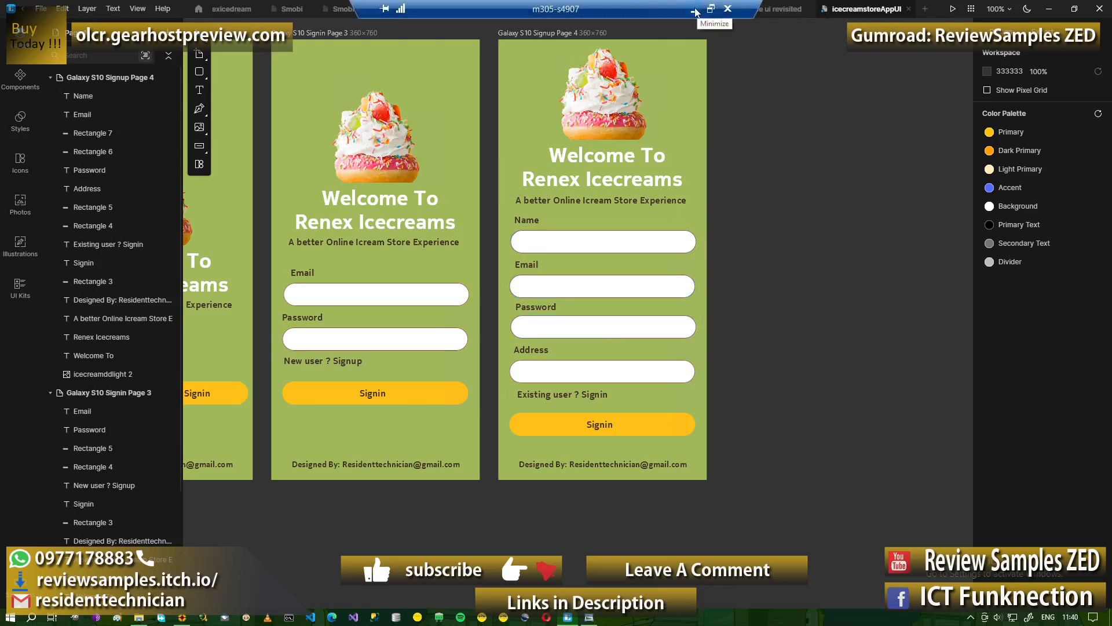